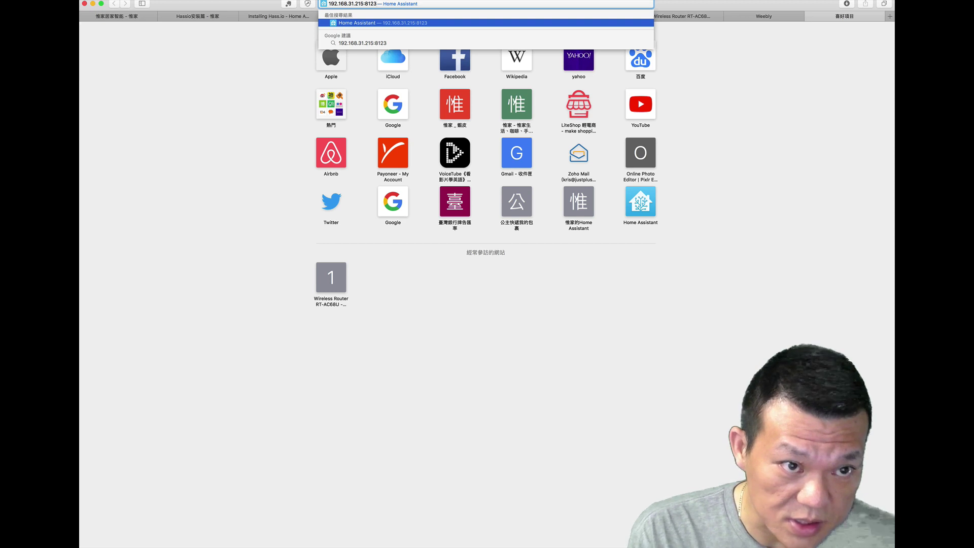
# Step: Load Home Assistant at 192.168.31.215 in Safari, reloading until the account-creation form appears
pyautogui.press('Return')
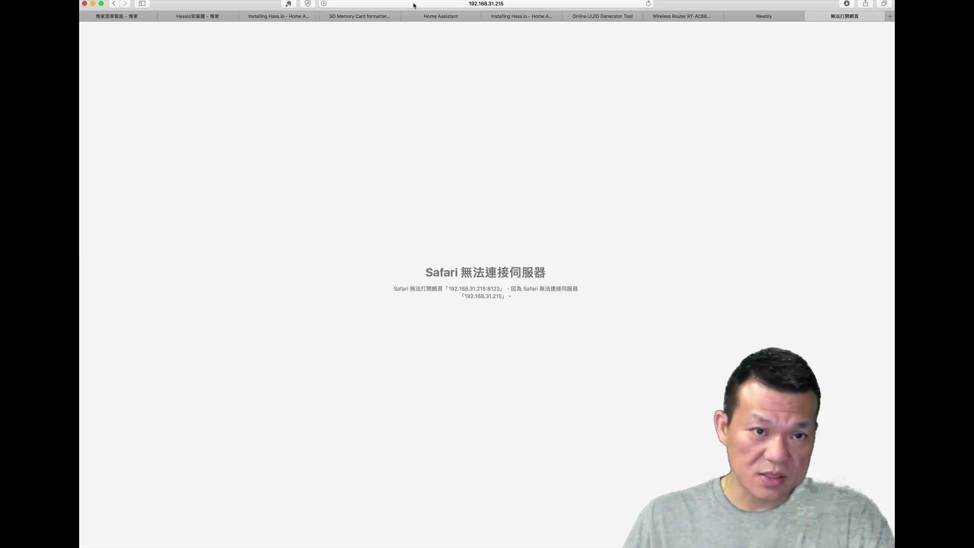
pyautogui.click(650, 5)
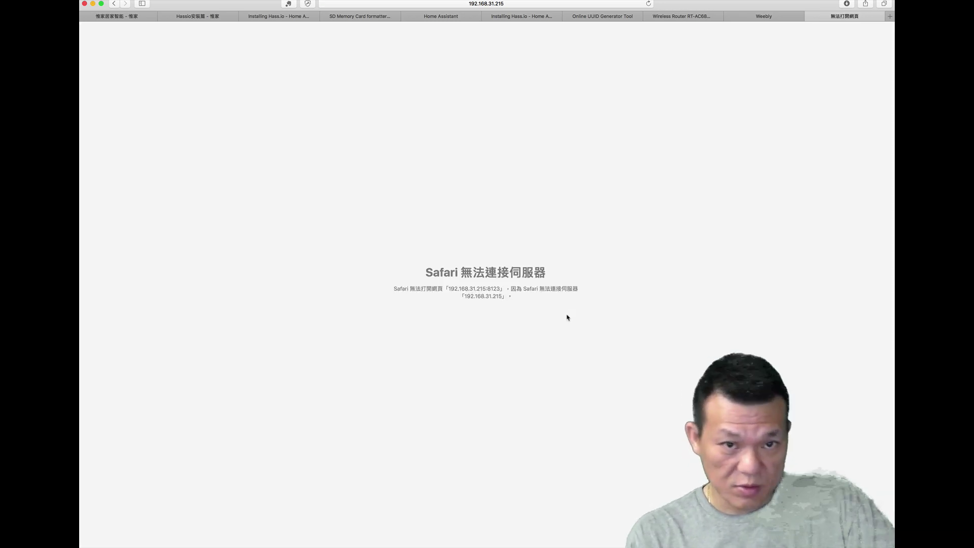
pyautogui.click(648, 6)
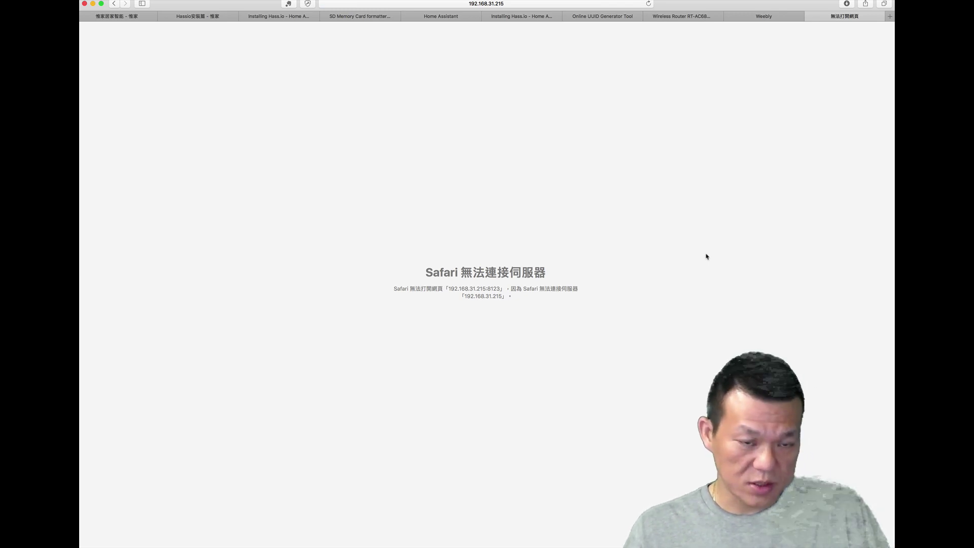
pyautogui.click(649, 4)
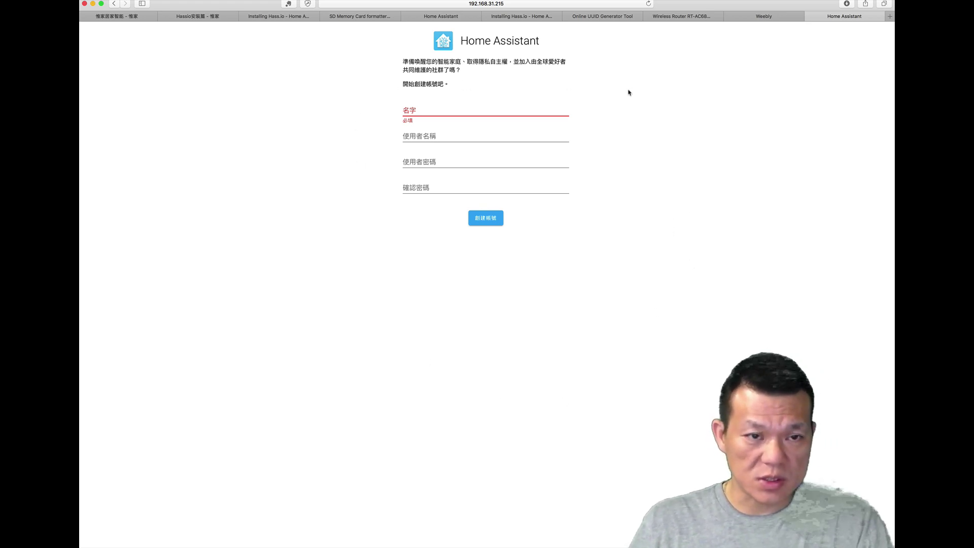
# Step: Fill in the owner's name, username and password, then create the account
pyautogui.click(568, 109)
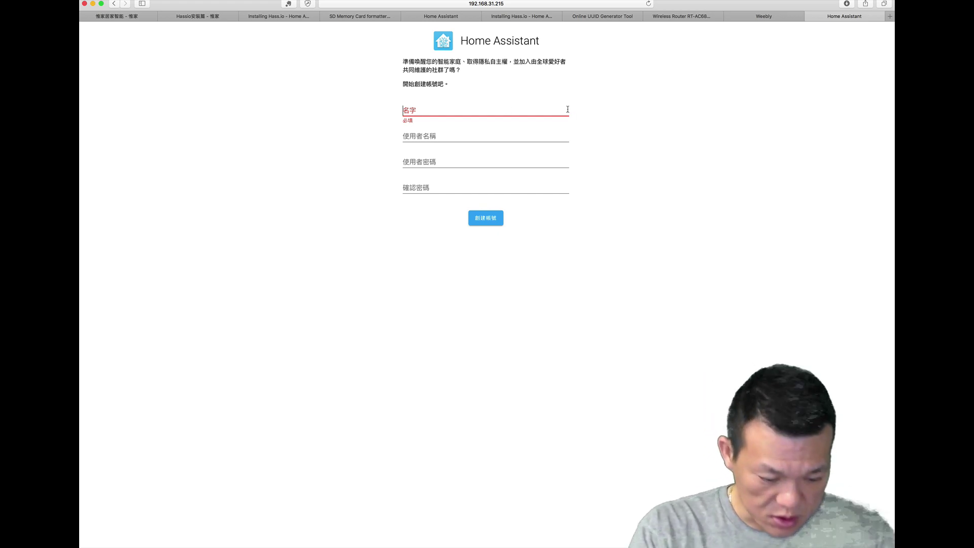
pyautogui.write('a')
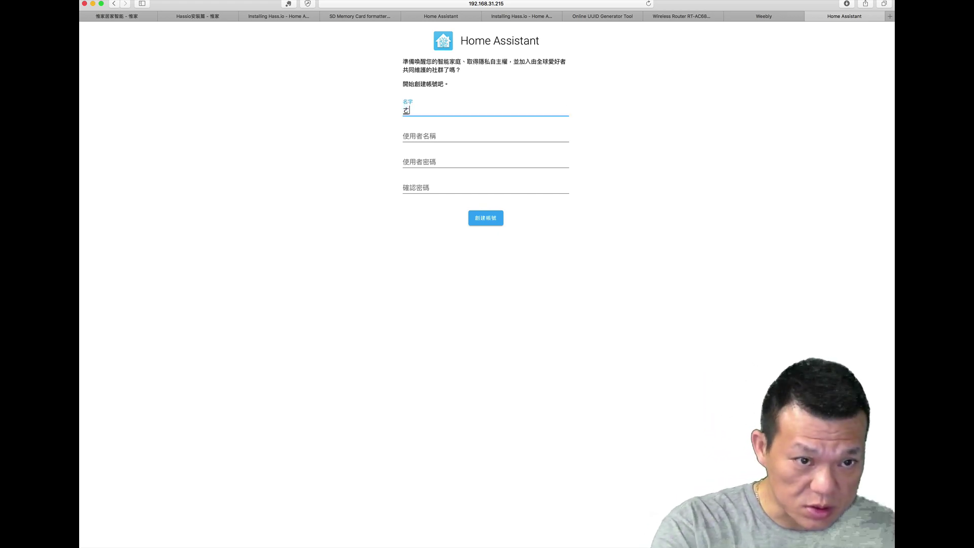
pyautogui.press('BackSpace')
pyautogui.write('kris')
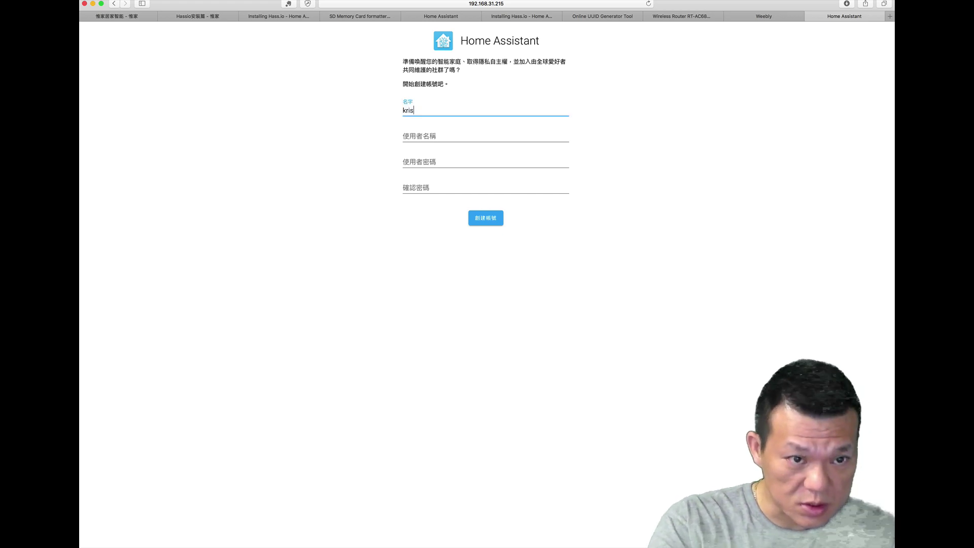
pyautogui.press('Tab')
pyautogui.press('Tab')
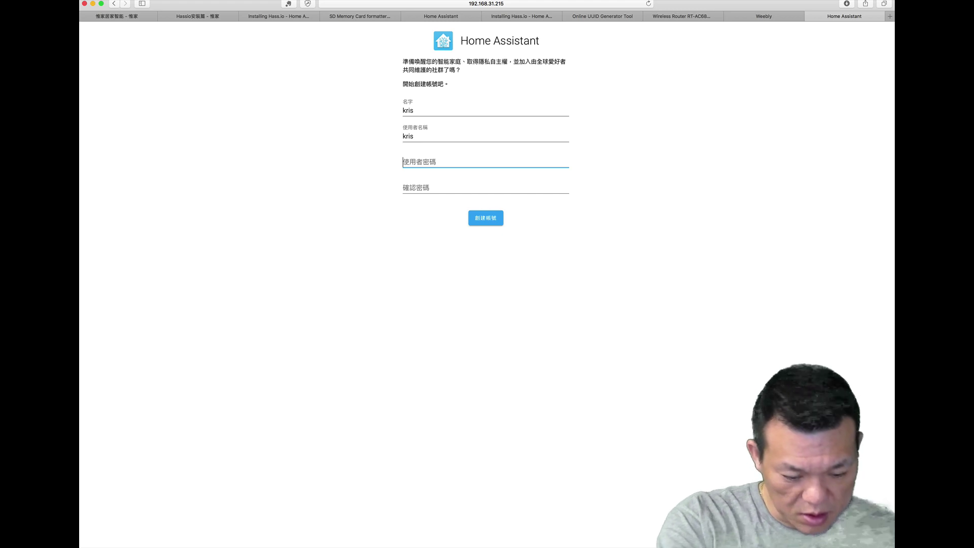
pyautogui.write('********')
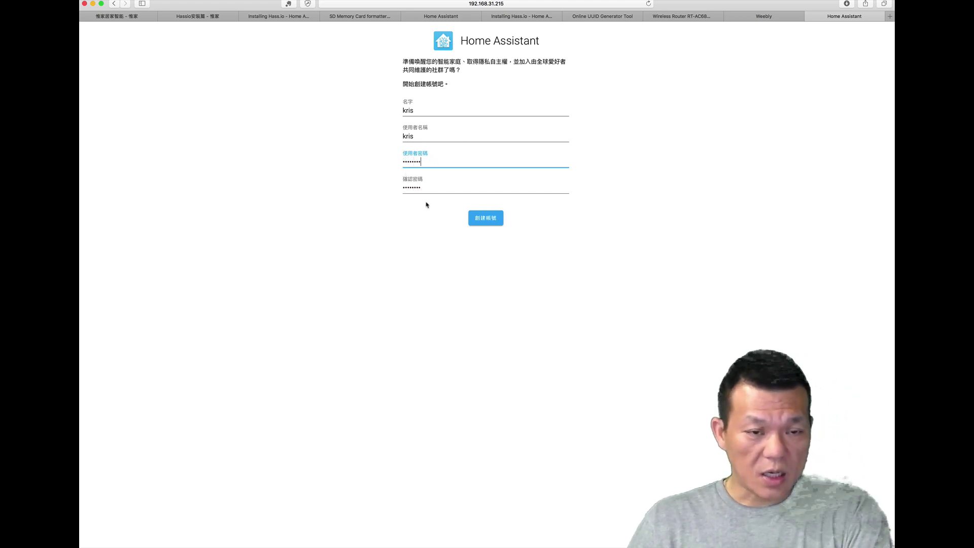
pyautogui.click(483, 222)
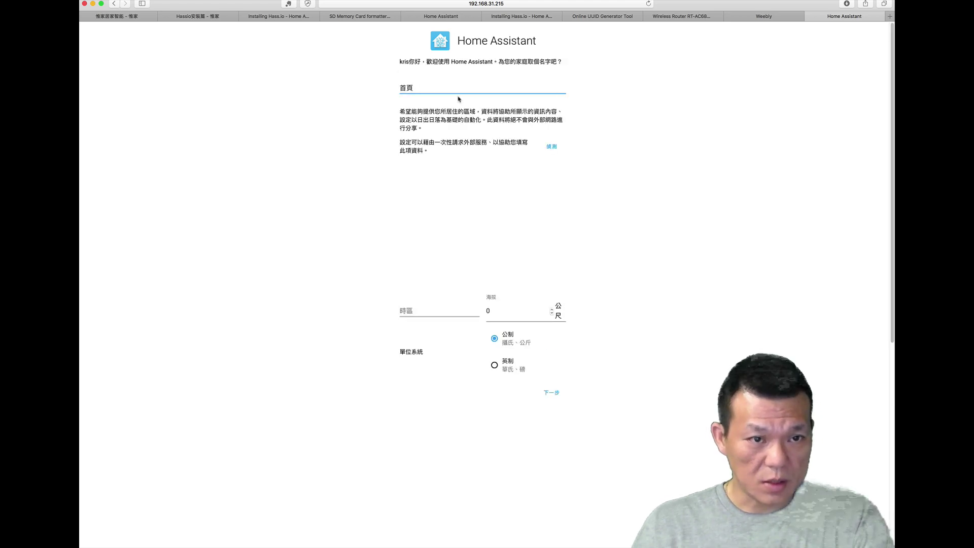
# Step: Rename the home from 首頁 to 惟家
pyautogui.moveTo(417, 87); pyautogui.dragTo(402, 87)
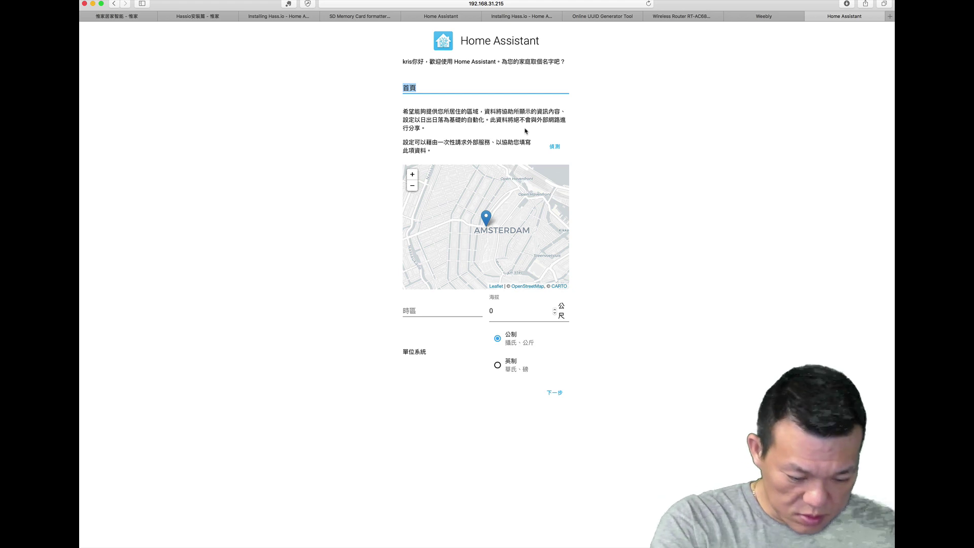
pyautogui.press('BackSpace')
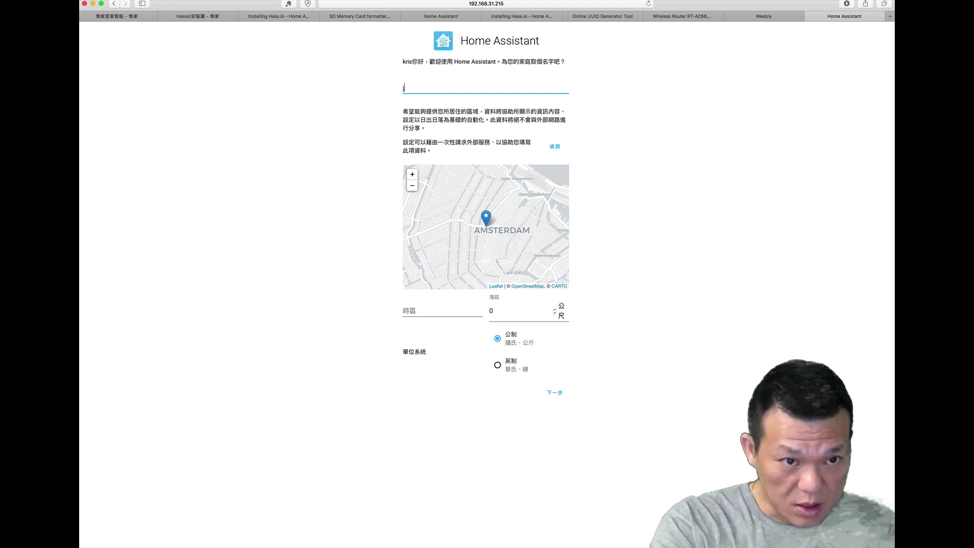
pyautogui.write('ㄨㄟㄐㄧㄚ')
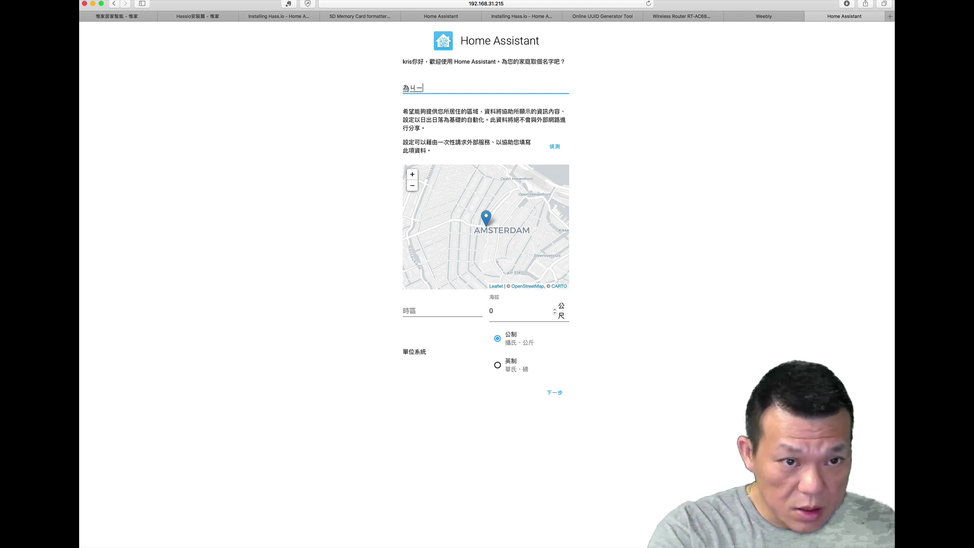
pyautogui.press('Return')
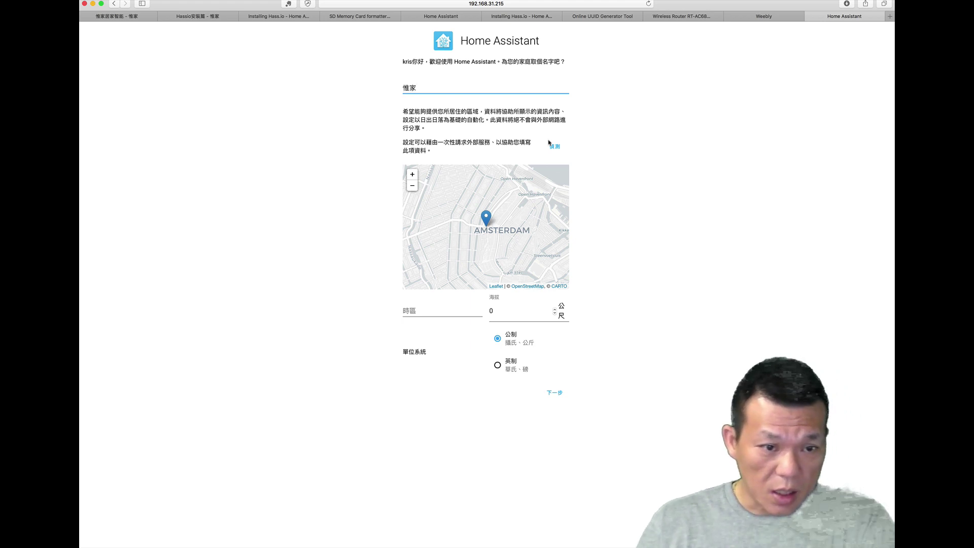
# Step: Set the time zone to Asia/Taipei and elevation to 100, then continue
pyautogui.click(451, 310)
pyautogui.write('ㄊㄞ')
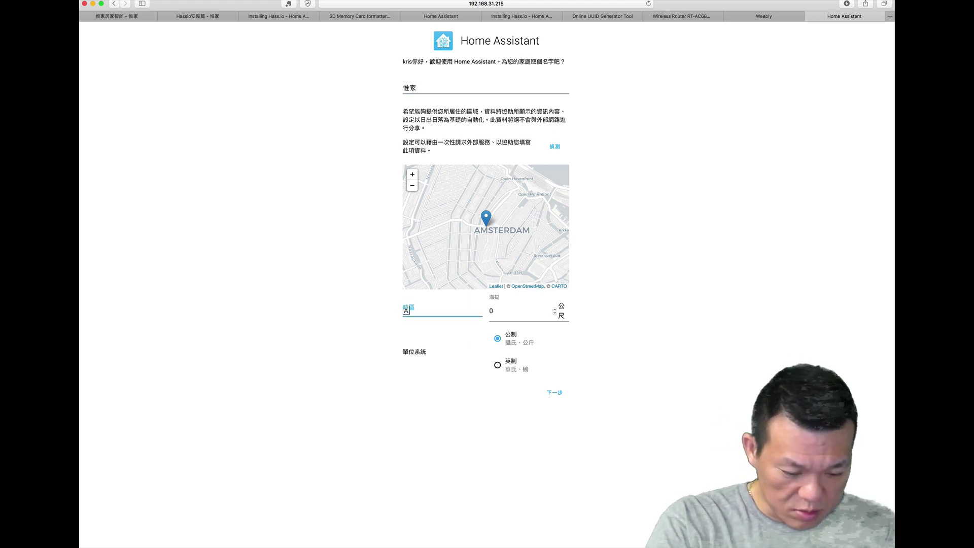
pyautogui.press('BackSpace')
pyautogui.press('BackSpace')
pyautogui.press('BackSpace')
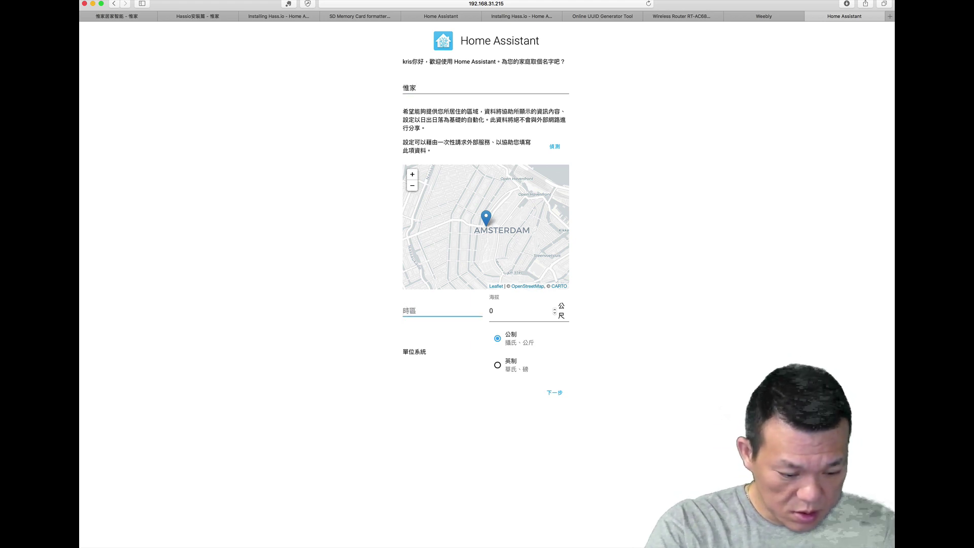
pyautogui.write('Asia/')
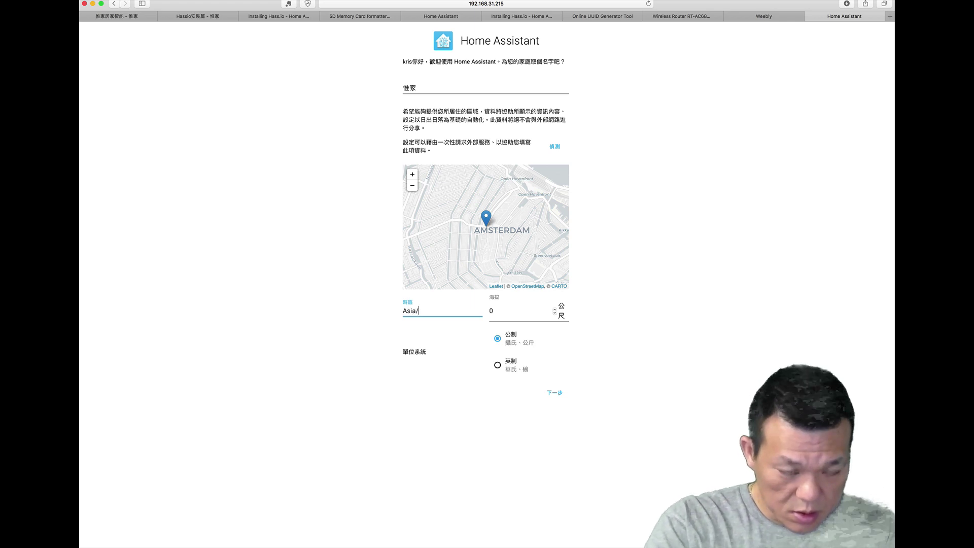
pyautogui.write('Ta')
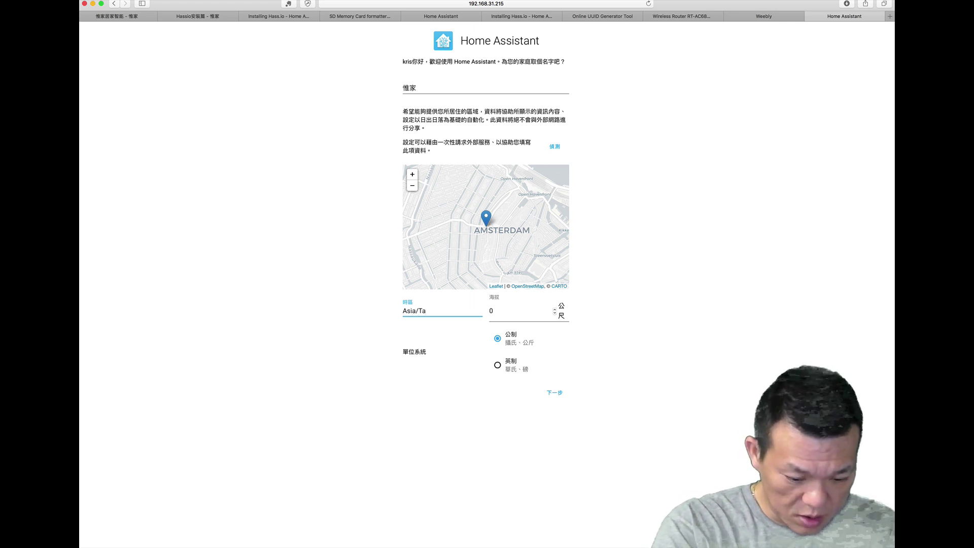
pyautogui.write('ipei')
pyautogui.click(492, 310)
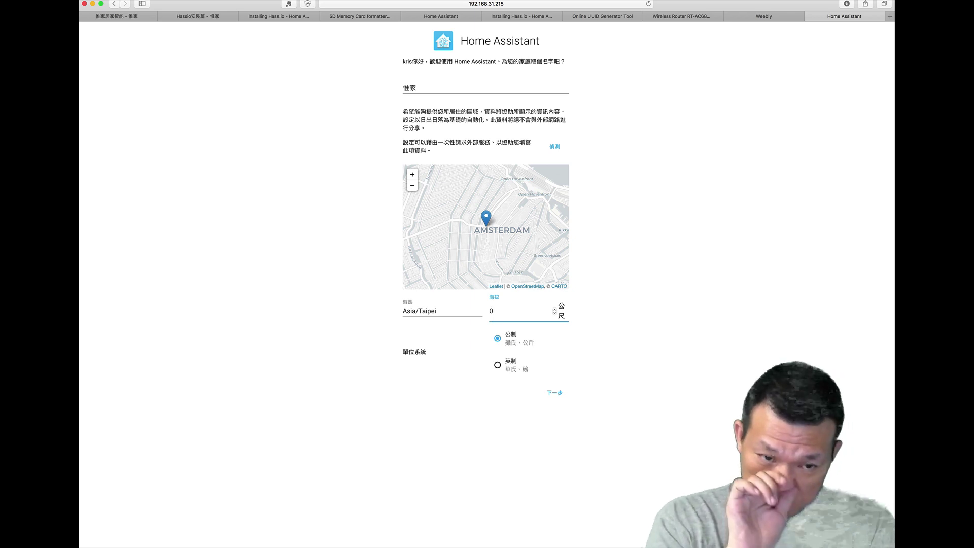
pyautogui.press('BackSpace')
pyautogui.write('1')
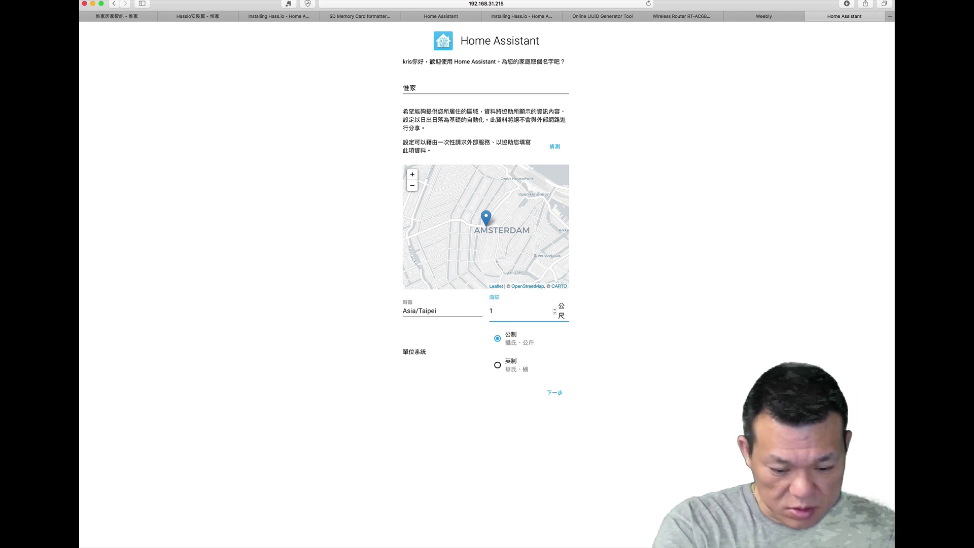
pyautogui.write('00')
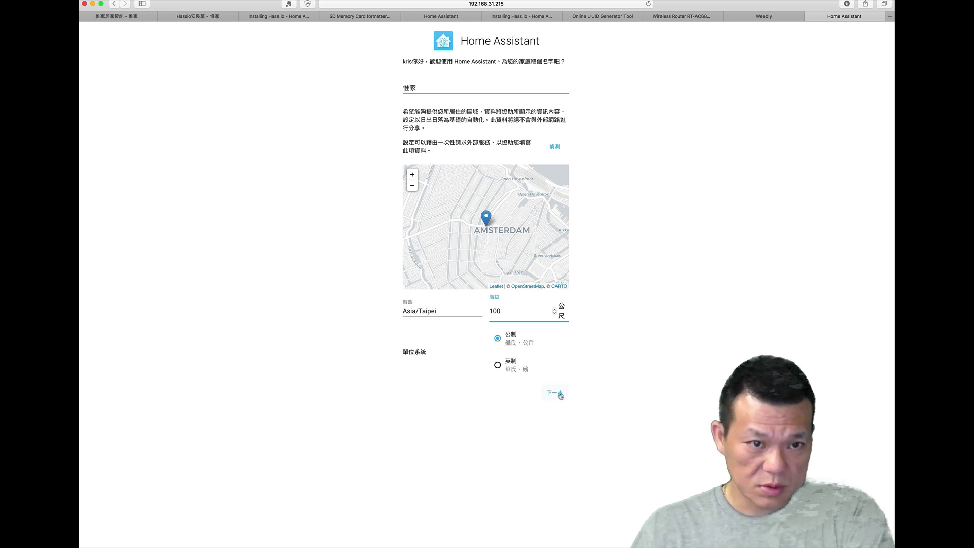
pyautogui.click(561, 395)
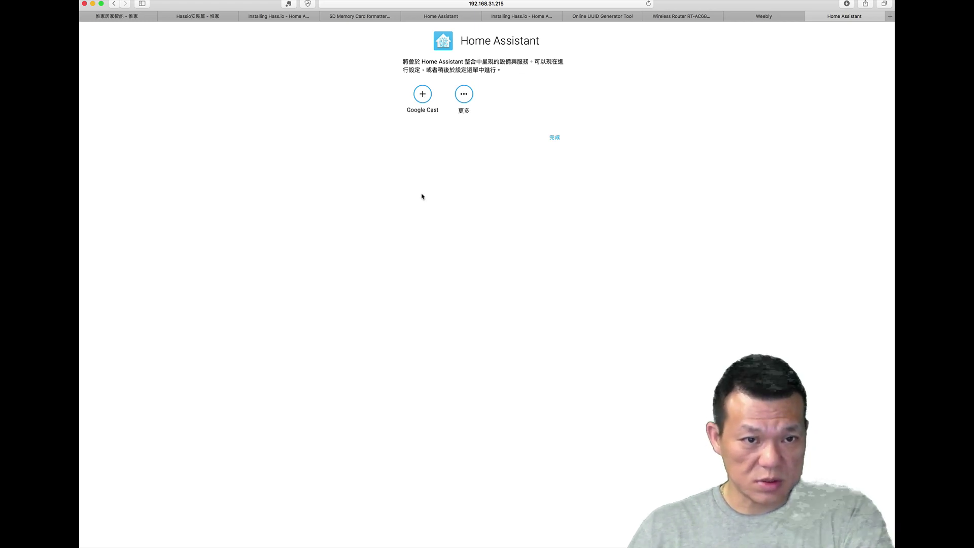
# Step: Add the Google Cast integration and assign the Bedroom Google Home Mini to area 臥室
pyautogui.click(423, 95)
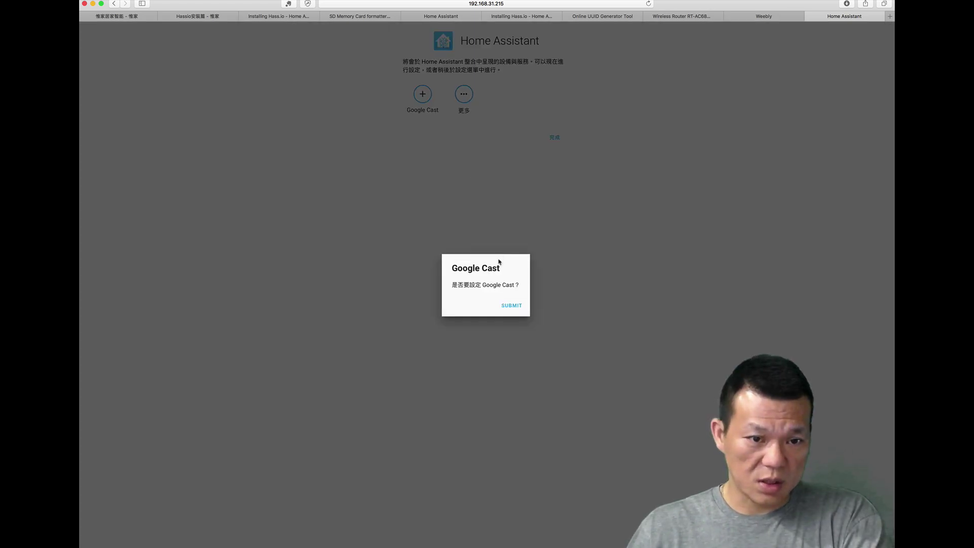
pyautogui.click(509, 307)
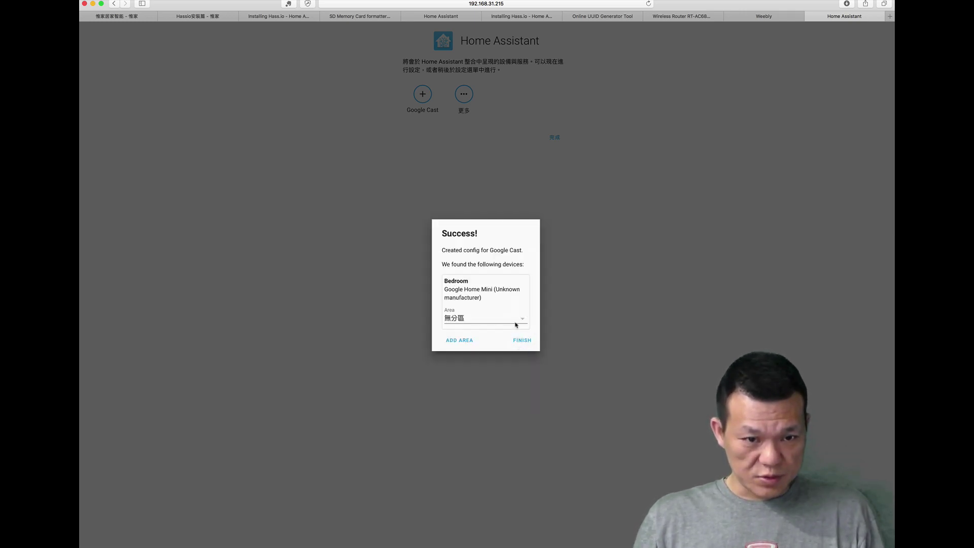
pyautogui.click(523, 320)
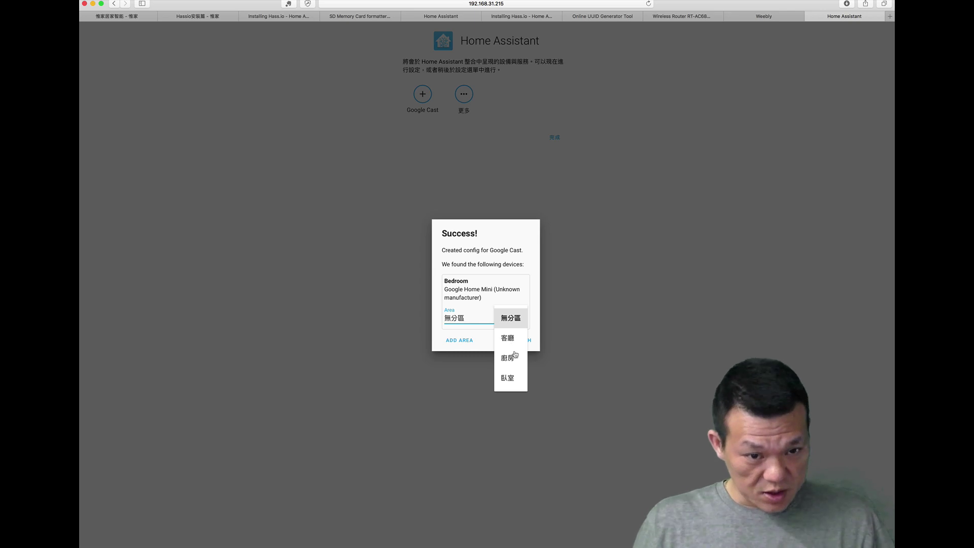
pyautogui.click(511, 387)
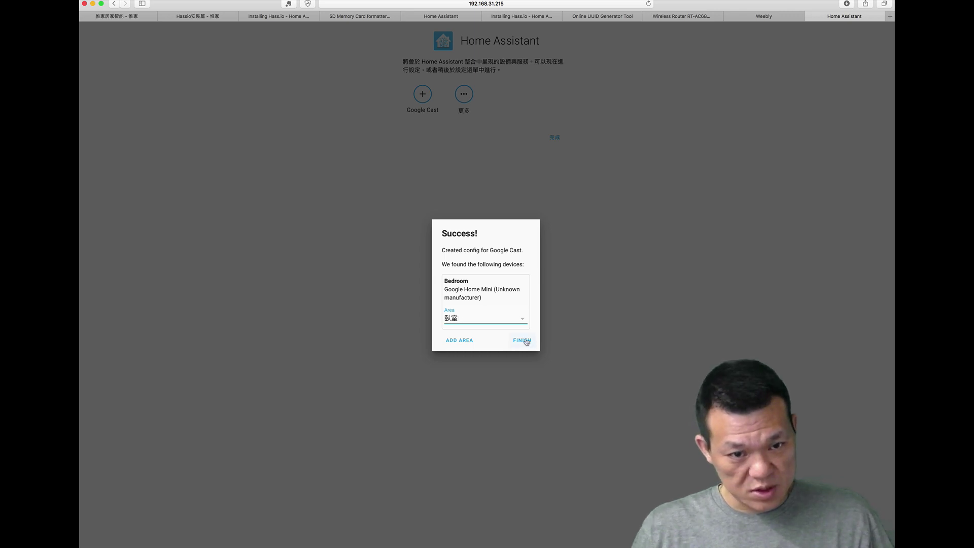
pyautogui.click(523, 341)
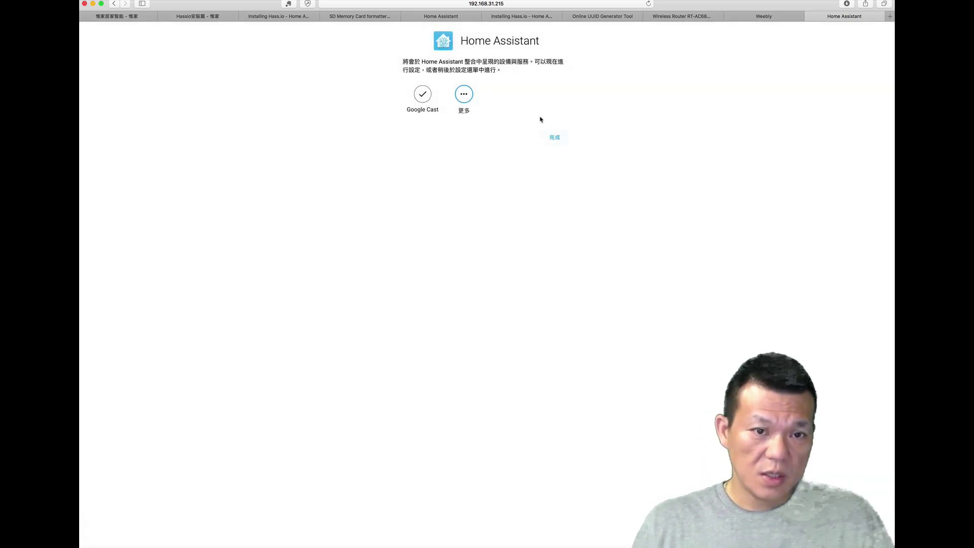
# Step: Complete onboarding to the 惟家 overview and go to the Hass.io dashboard
pyautogui.click(556, 137)
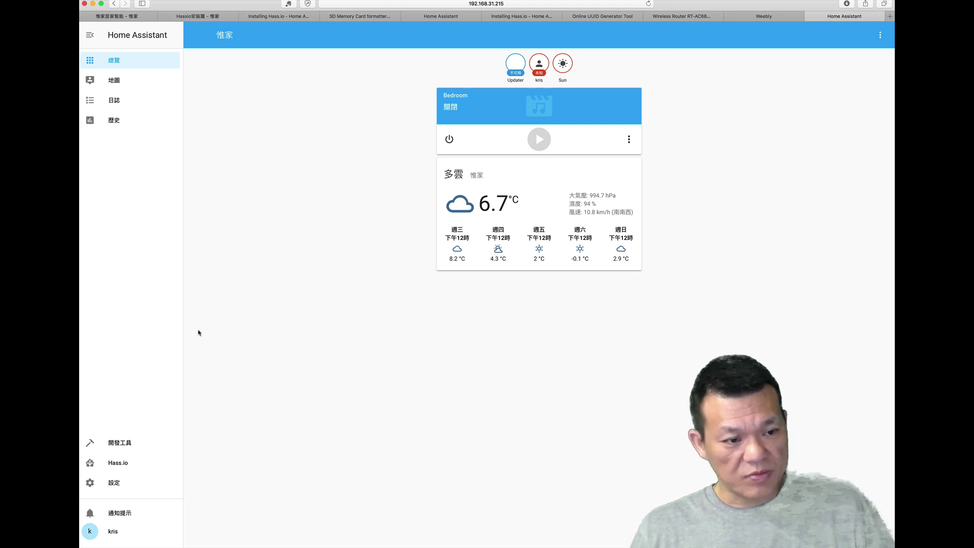
pyautogui.click(124, 463)
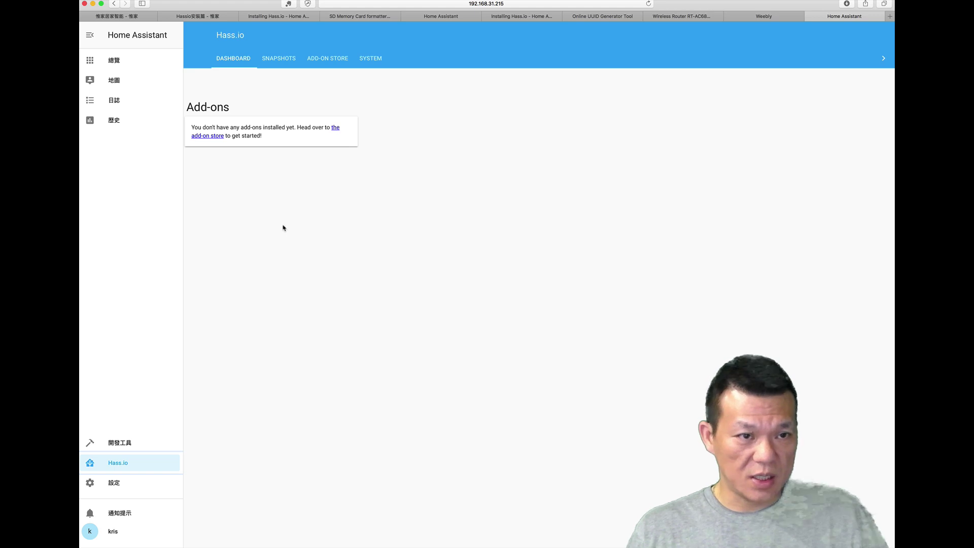
# Step: Browse the Hass.io Add-on Store and open the Configurator 3.6 add-on details
pyautogui.click(333, 63)
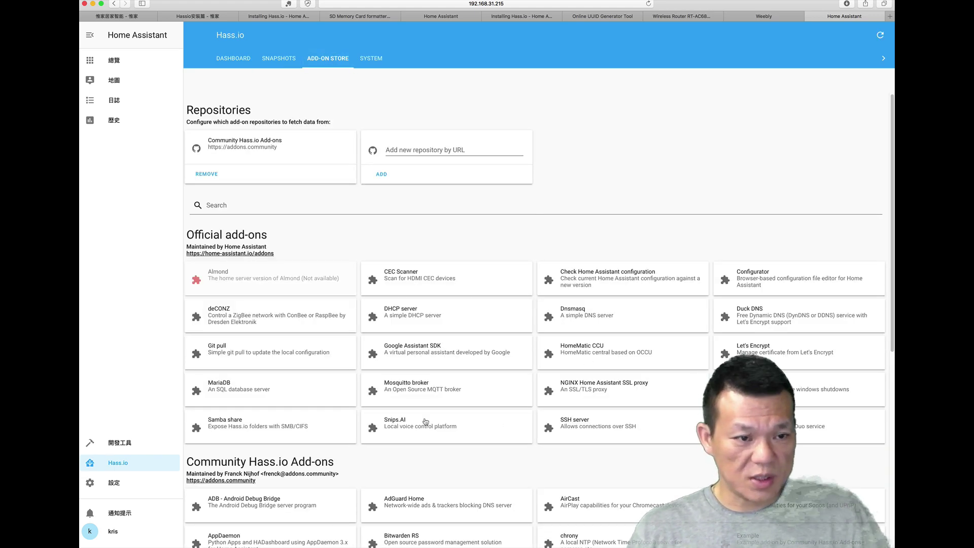
pyautogui.scroll(-10, 426, 422)
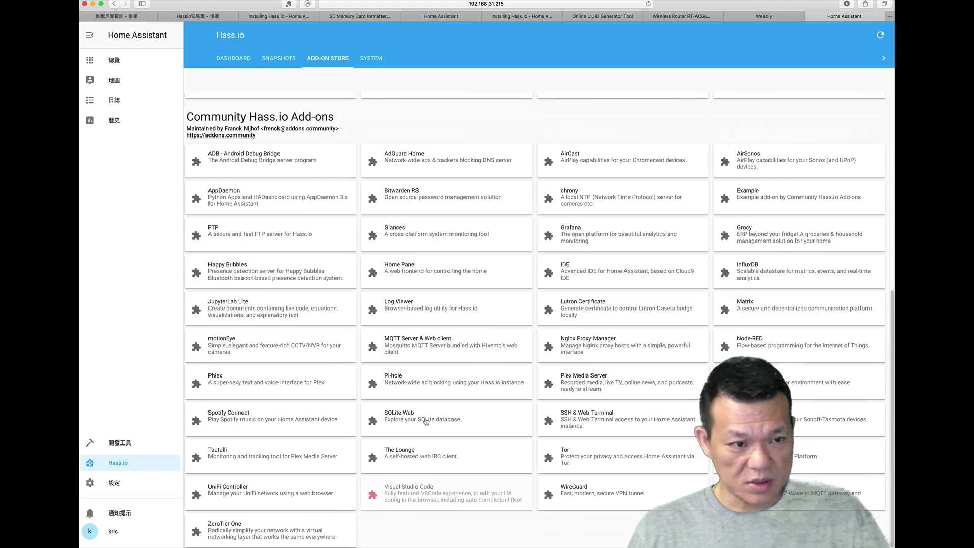
pyautogui.scroll(9, 425, 421)
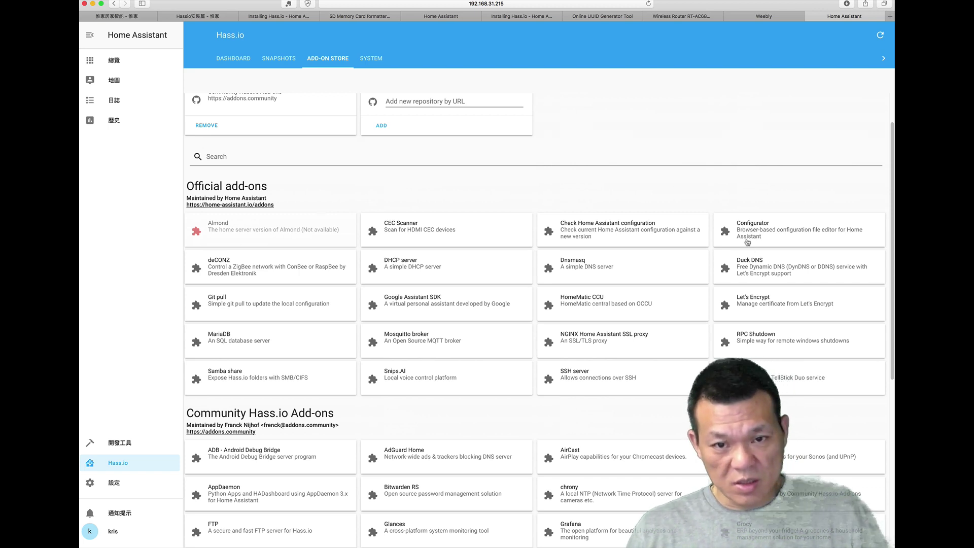
pyautogui.click(748, 236)
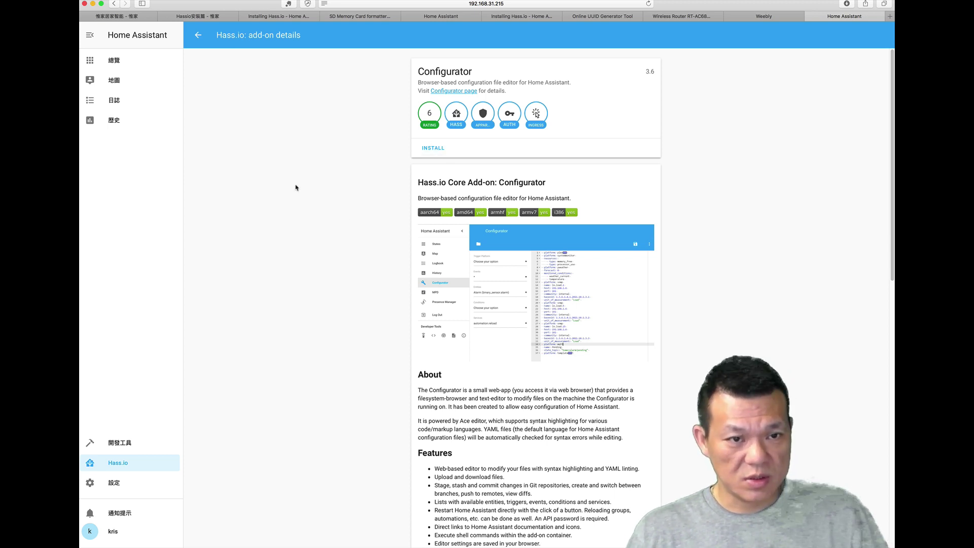
# Step: Install Configurator with Auto update and Show in sidebar switched on
pyautogui.click(429, 148)
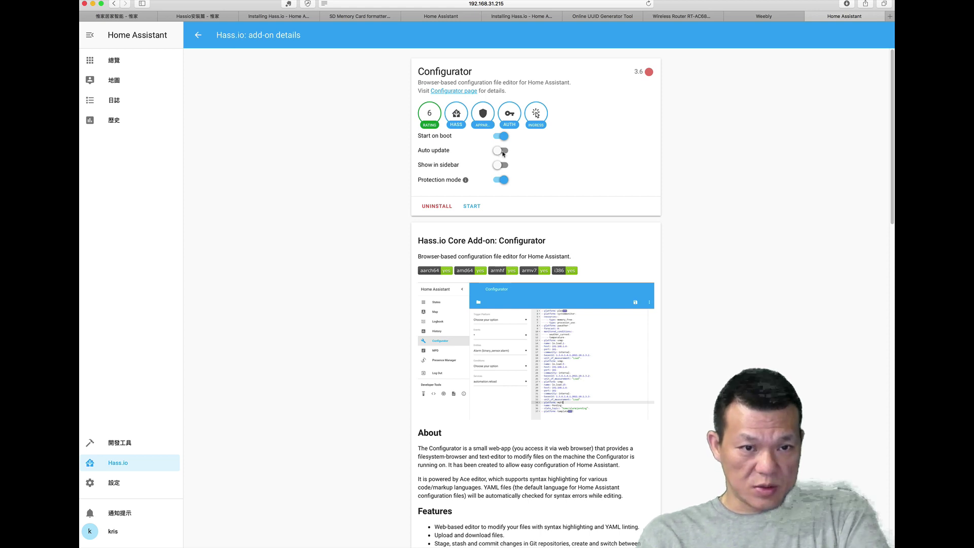
pyautogui.click(502, 152)
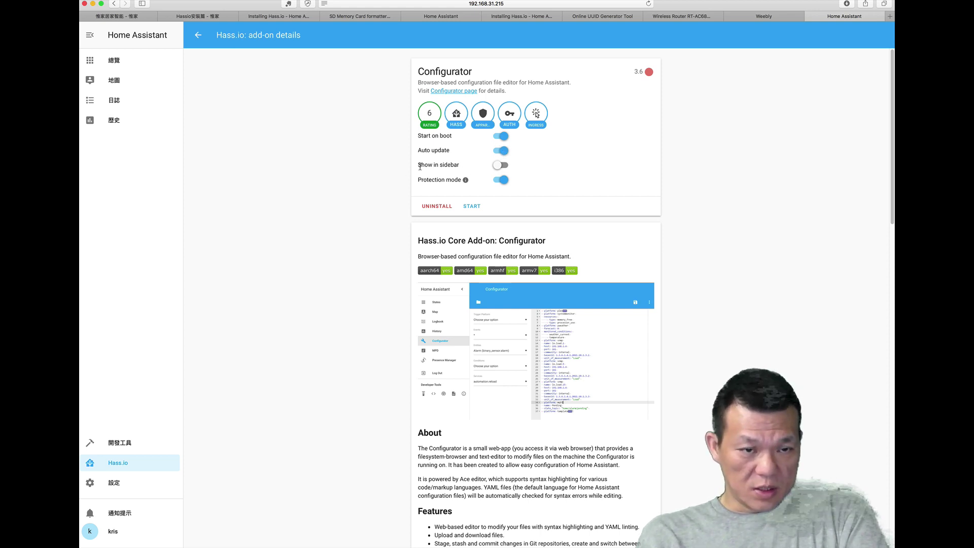
pyautogui.click(504, 167)
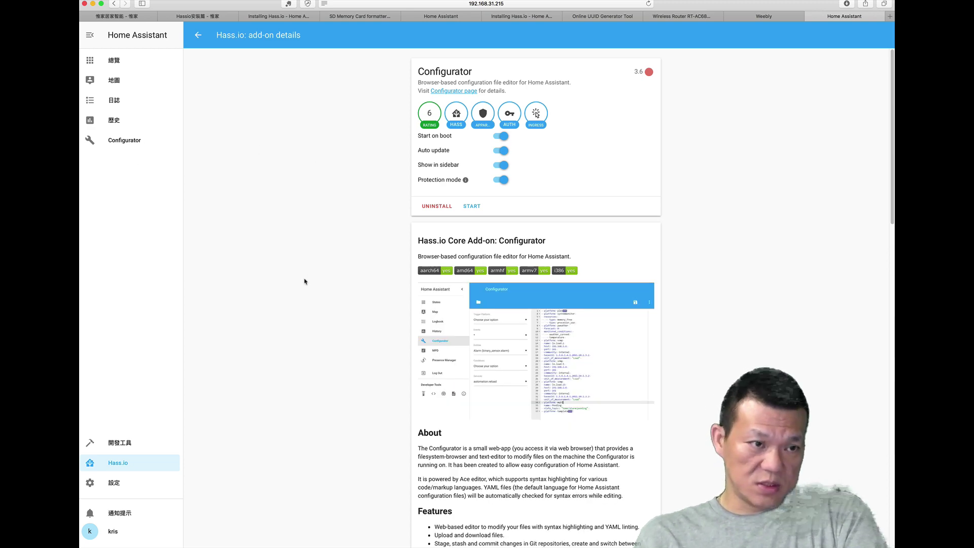
pyautogui.scroll(-20, 306, 284)
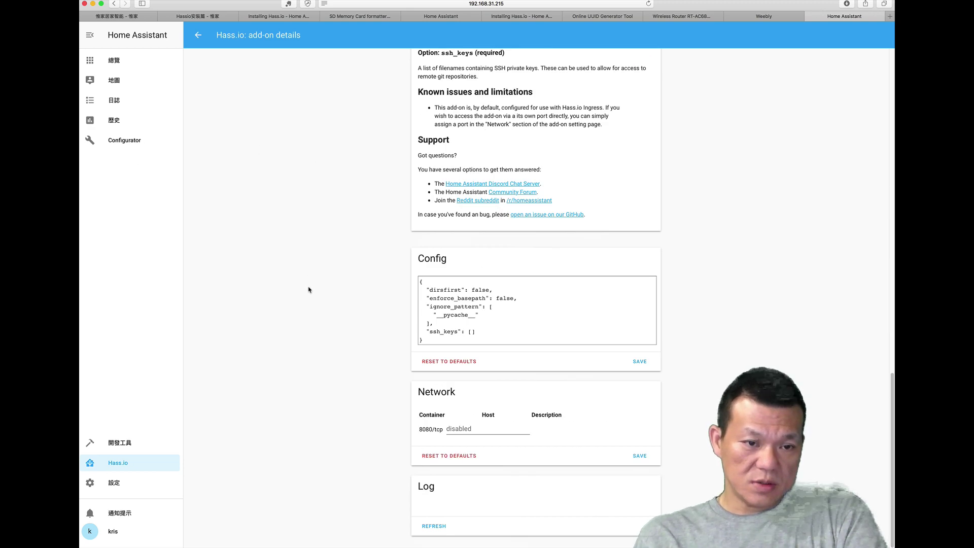
pyautogui.scroll(20, 369, 322)
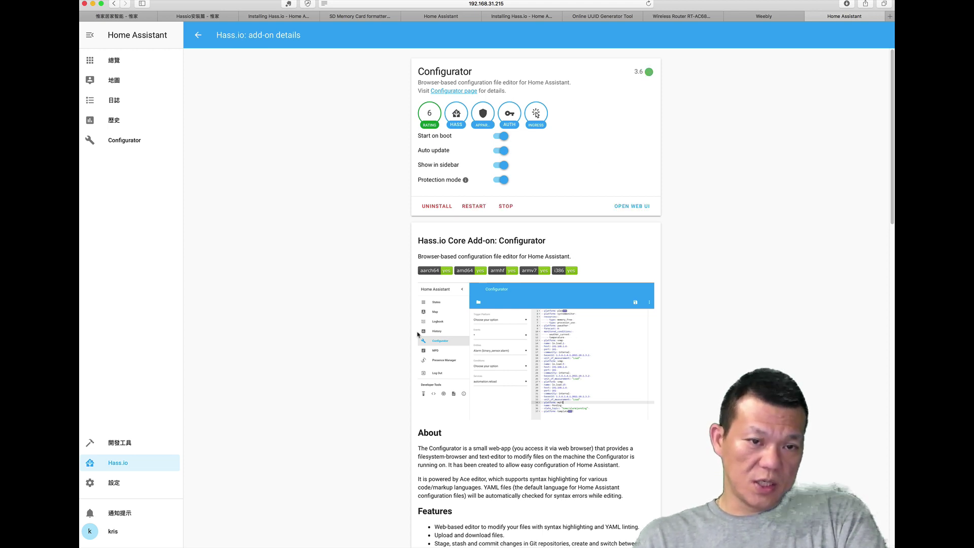
# Step: Load configuration.yaml into the Configurator editor, then return to Hass.io
pyautogui.click(128, 143)
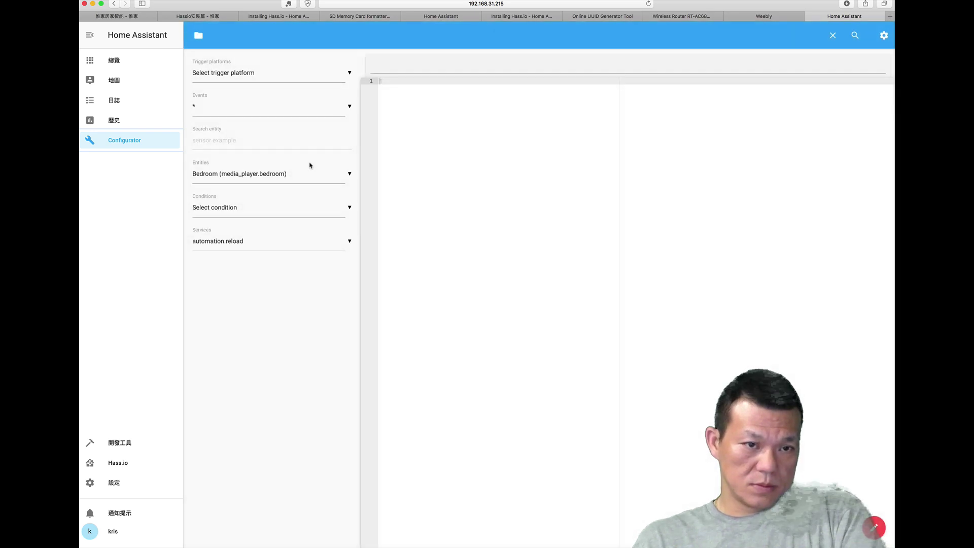
pyautogui.click(199, 35)
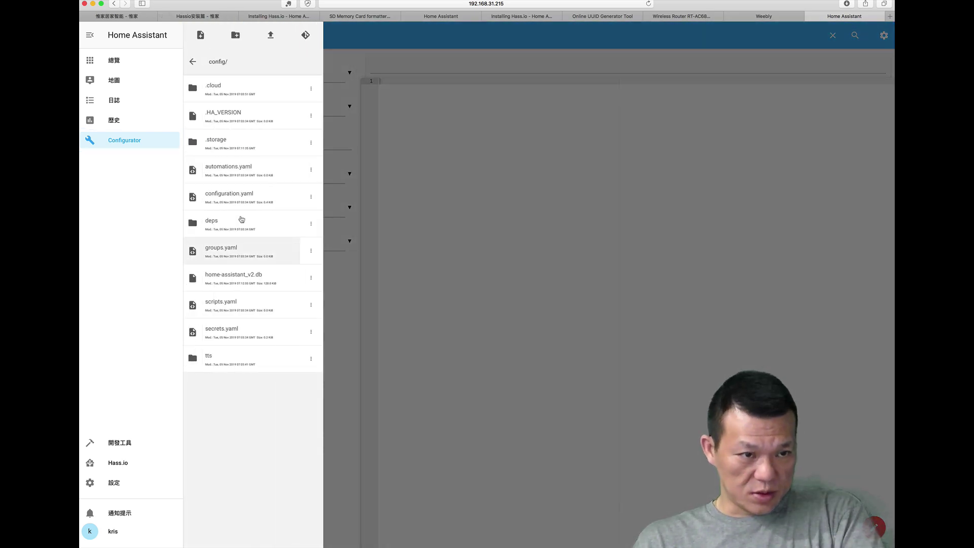
pyautogui.click(243, 199)
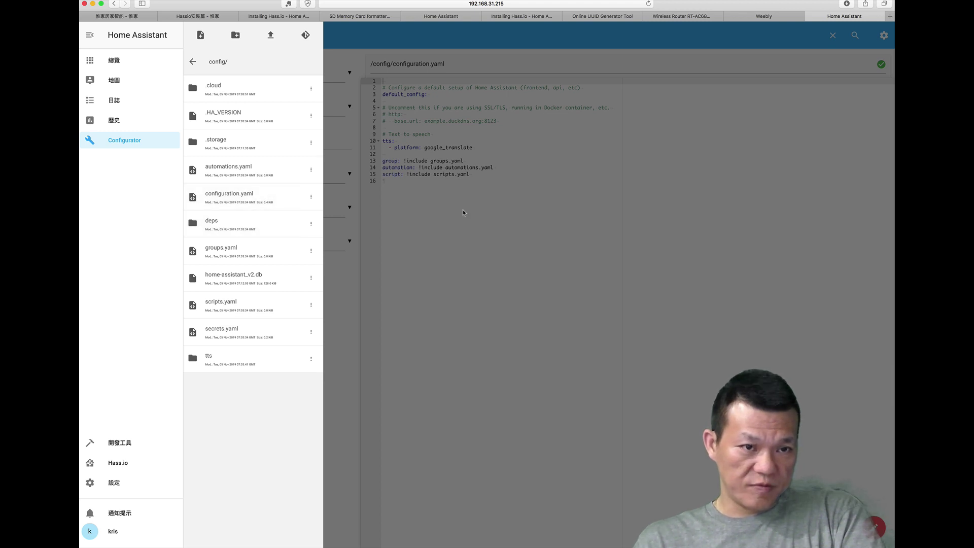
pyautogui.click(447, 224)
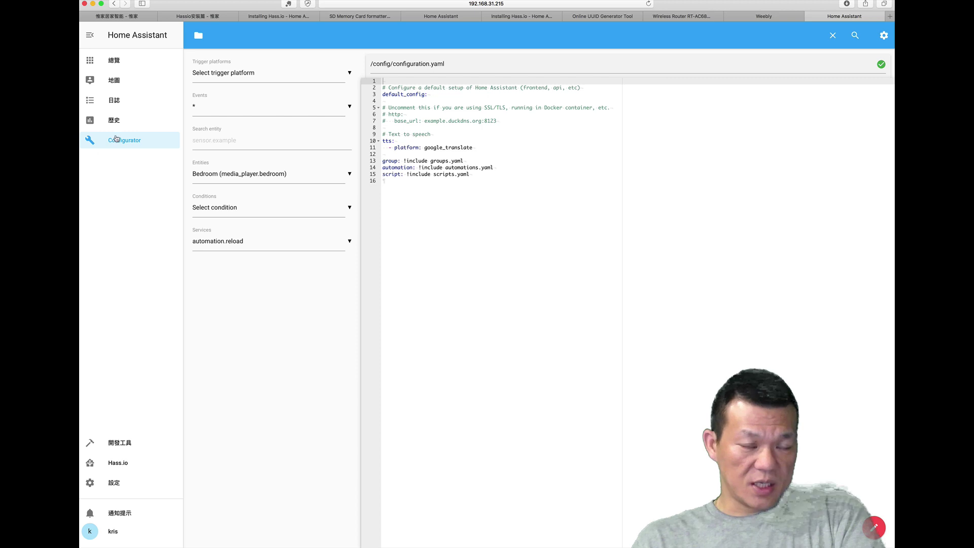
pyautogui.click(115, 463)
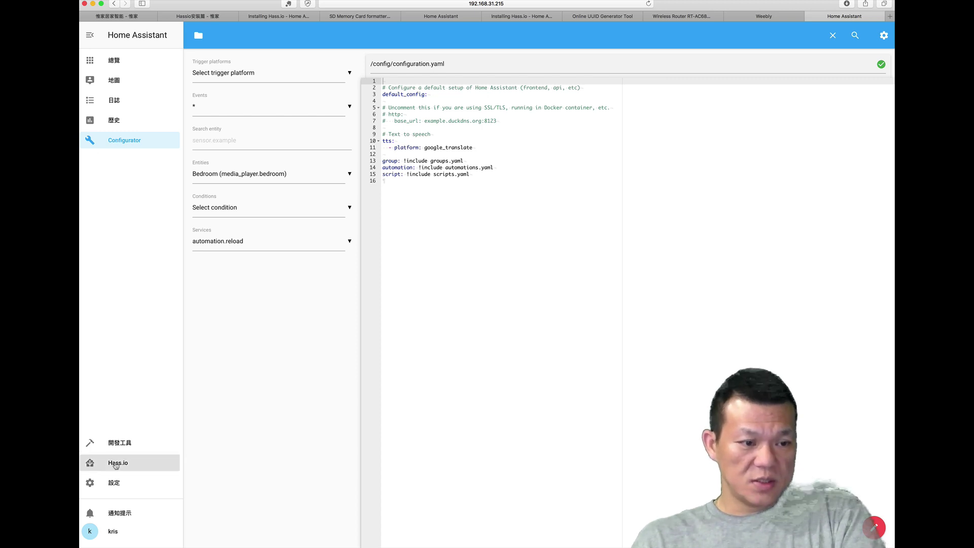
# Step: Install the Mosquitto broker add-on from the store with Auto update enabled
pyautogui.click(327, 58)
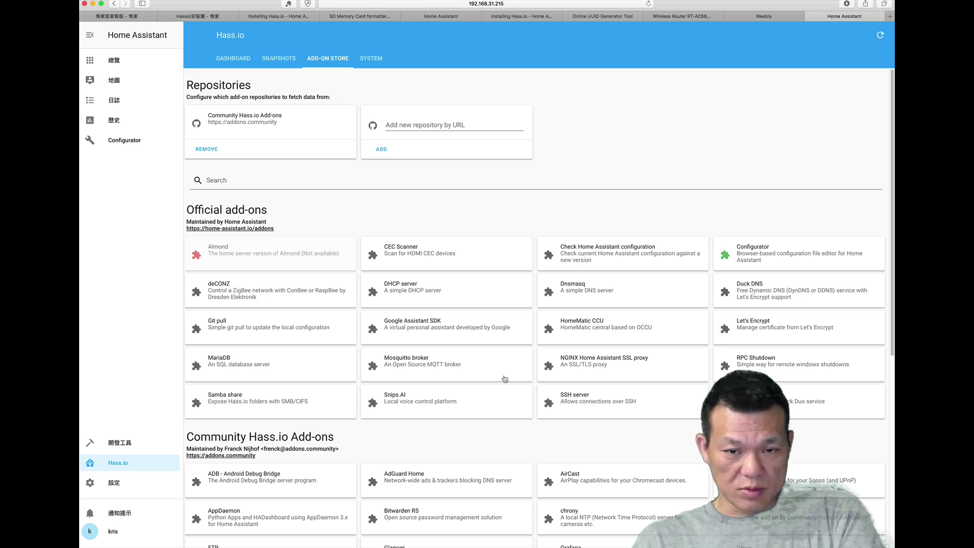
pyautogui.scroll(-5, 505, 379)
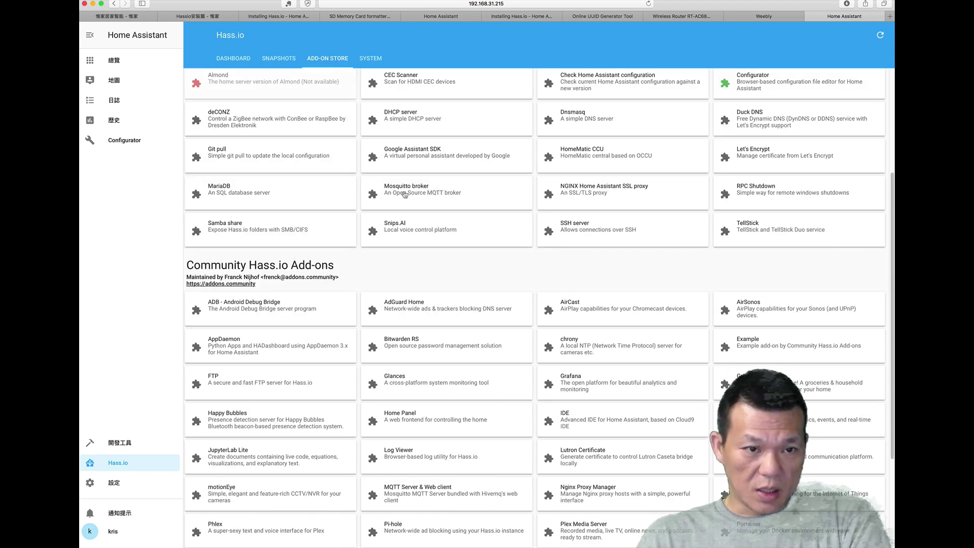
pyautogui.click(404, 194)
pyautogui.click(434, 182)
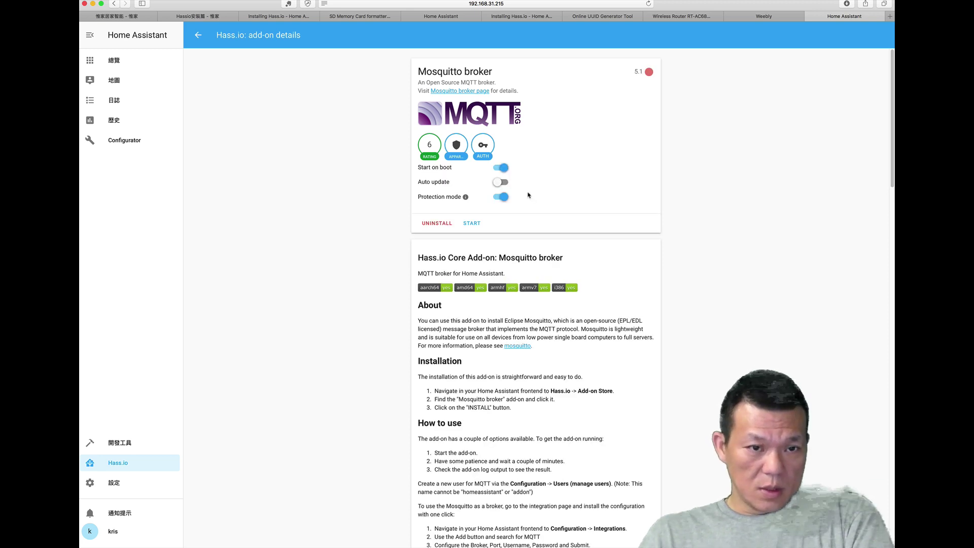
pyautogui.click(501, 183)
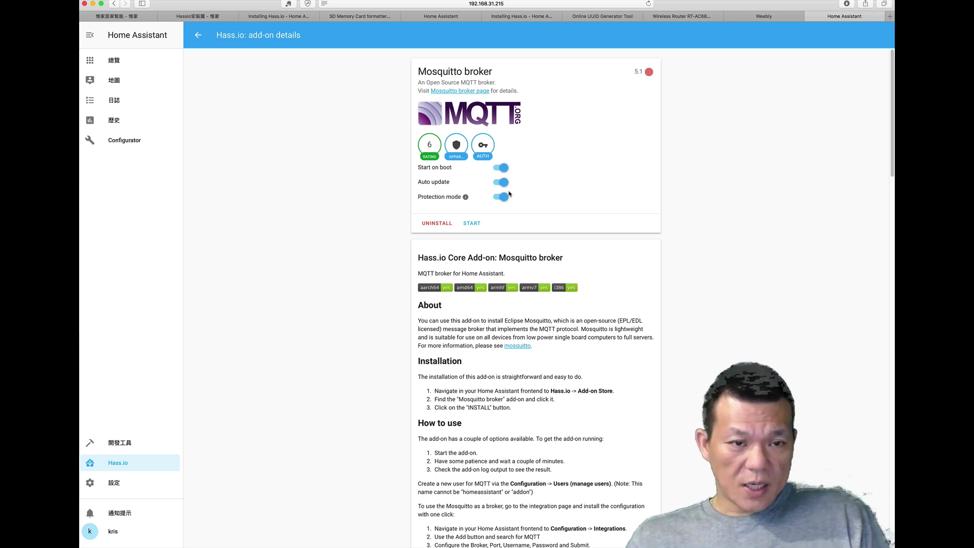
# Step: Copy the example configuration with logins from the Mosquitto broker documentation
pyautogui.scroll(-20, 544, 325)
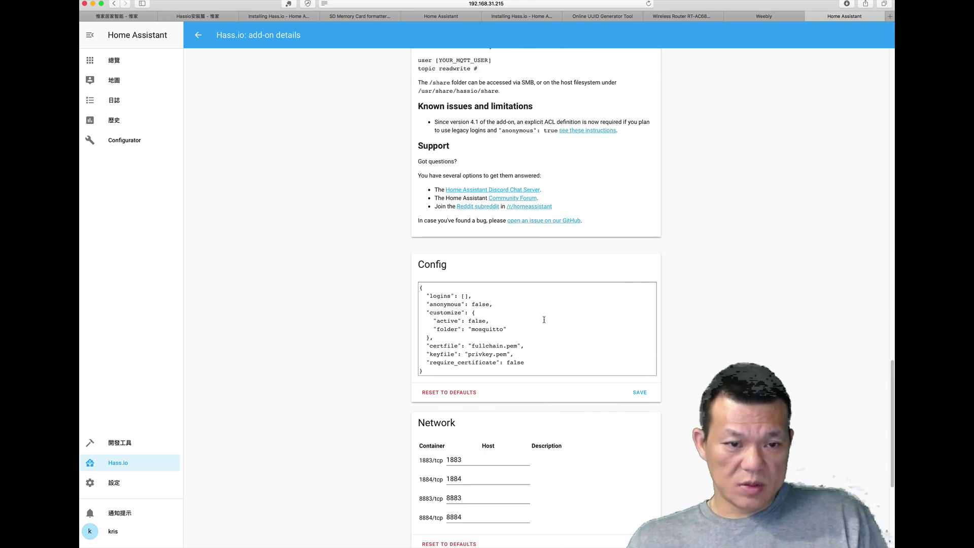
pyautogui.scroll(-1, 545, 319)
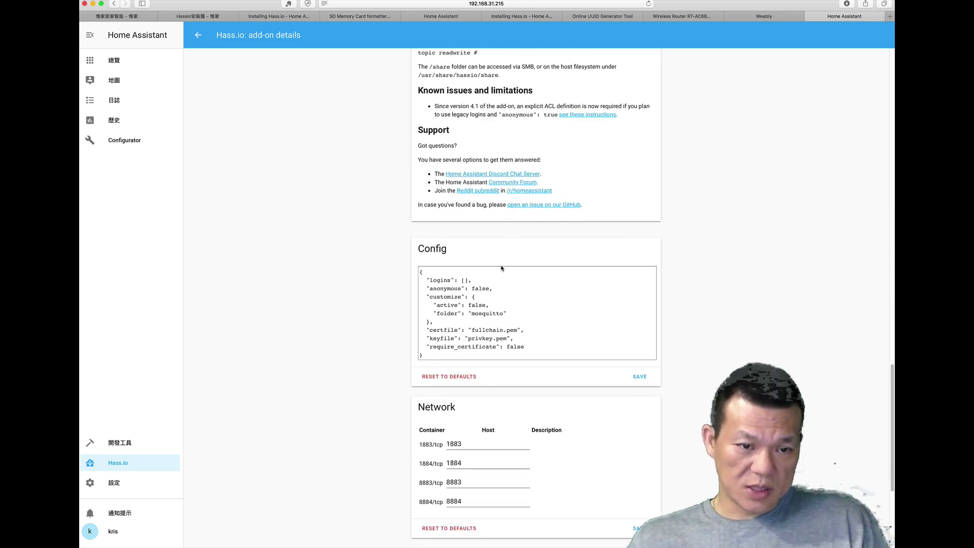
pyautogui.scroll(20, 479, 259)
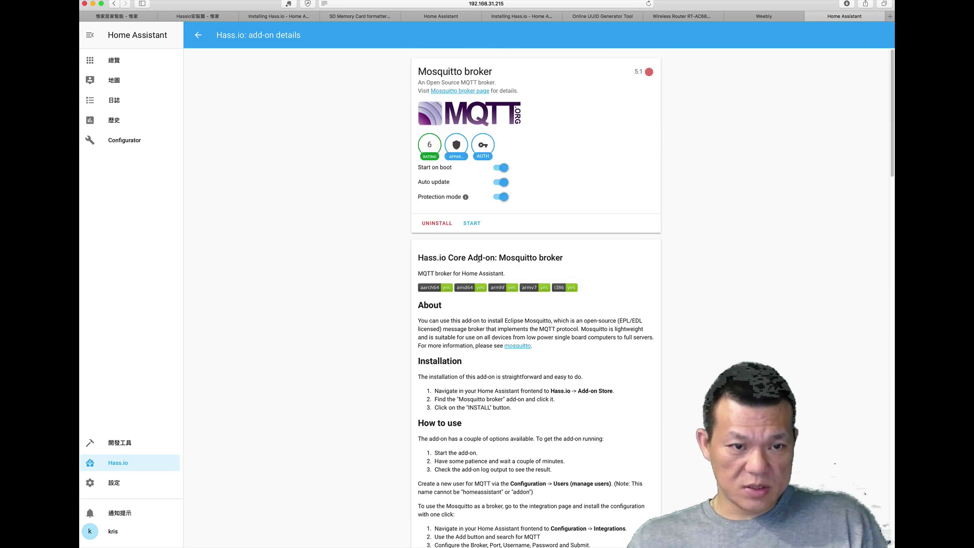
pyautogui.click(455, 91)
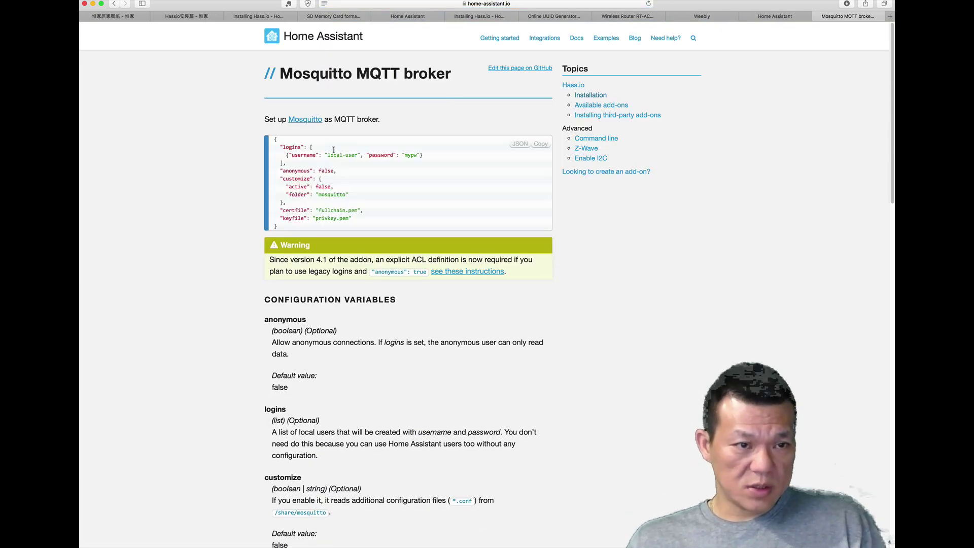
pyautogui.click(541, 144)
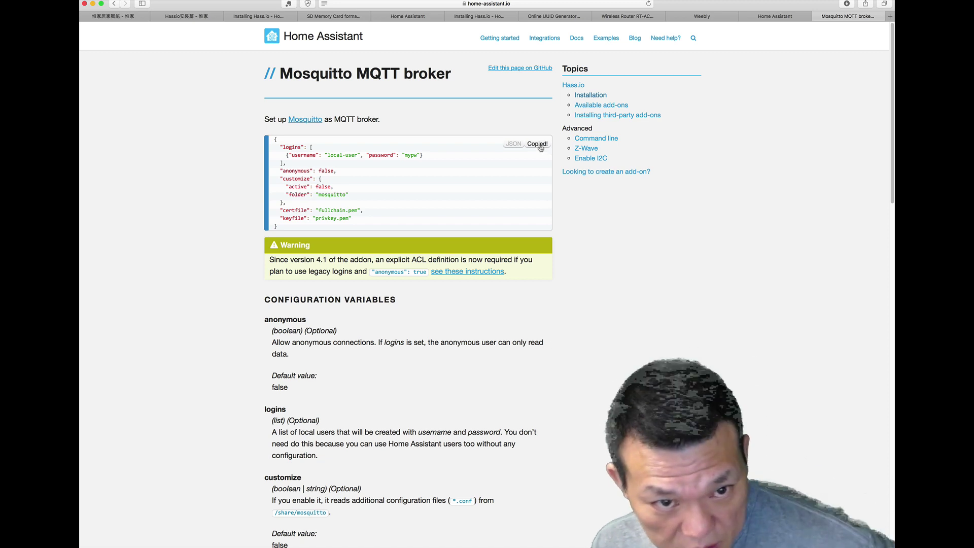
pyautogui.click(761, 20)
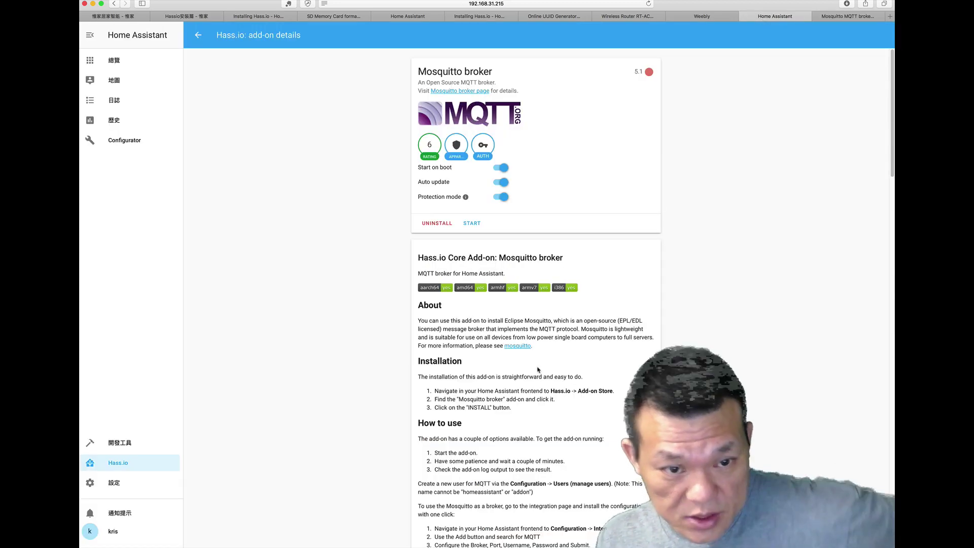
# Step: Replace the broker config with the copied example, set a username and password, and save
pyautogui.scroll(-10, 534, 363)
pyautogui.scroll(5, 535, 363)
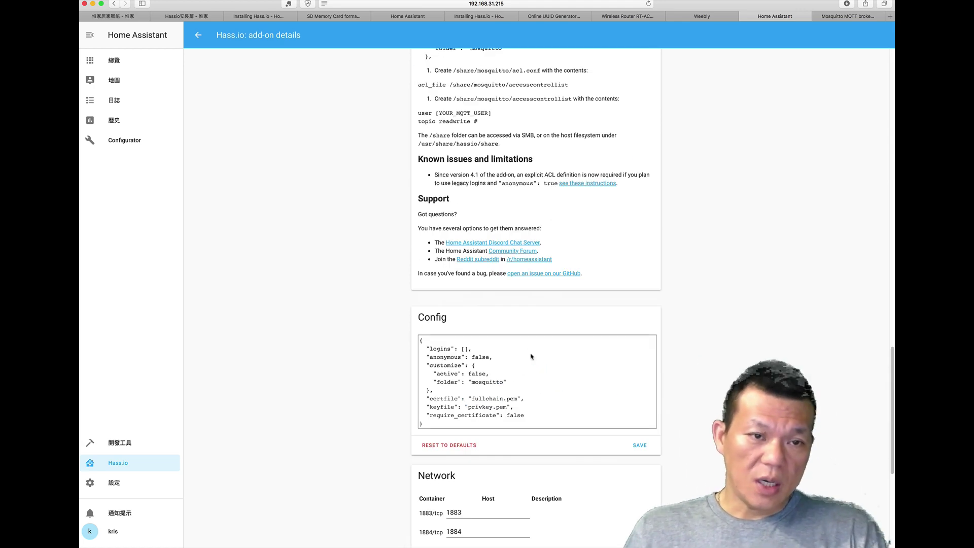
pyautogui.click(447, 394)
pyautogui.press('super+a')
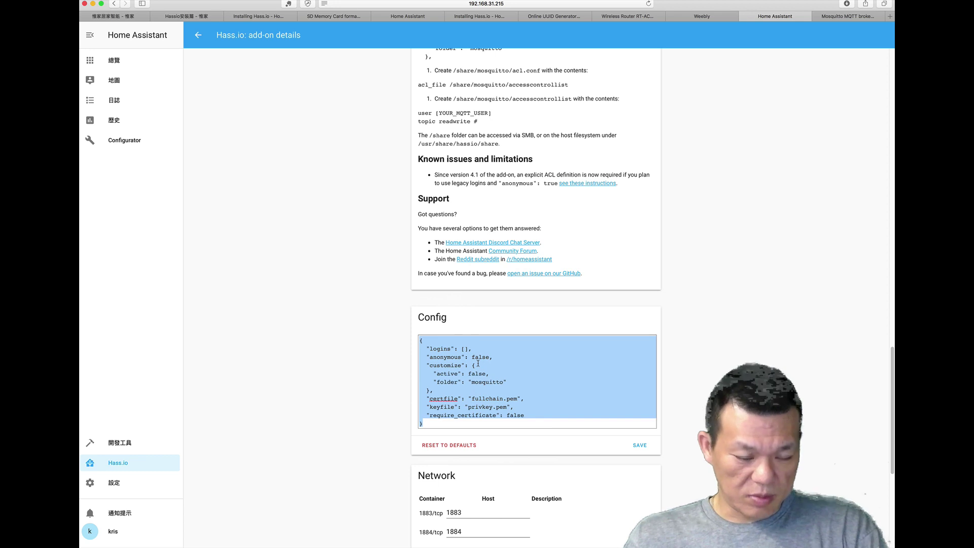
pyautogui.press('super+v')
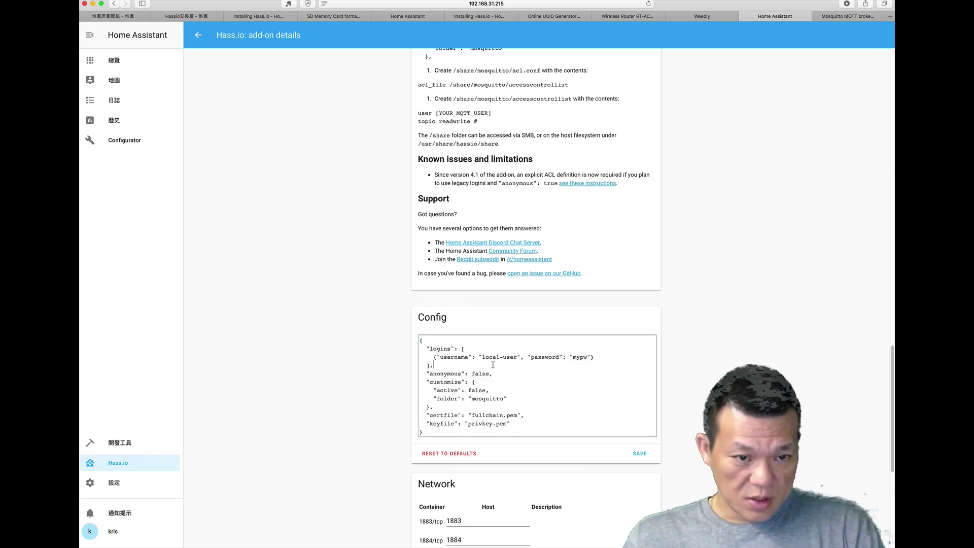
pyautogui.moveTo(482, 358); pyautogui.dragTo(516, 357)
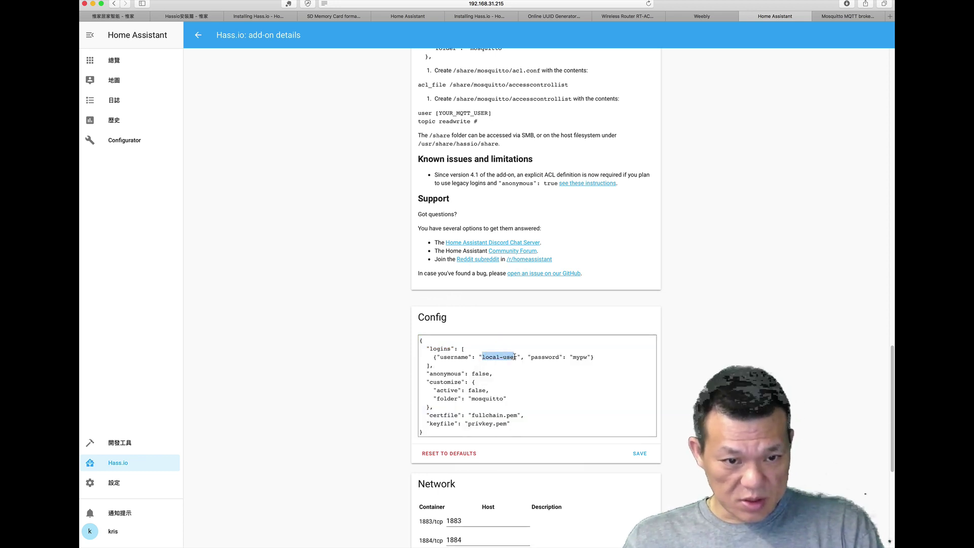
pyautogui.write('my')
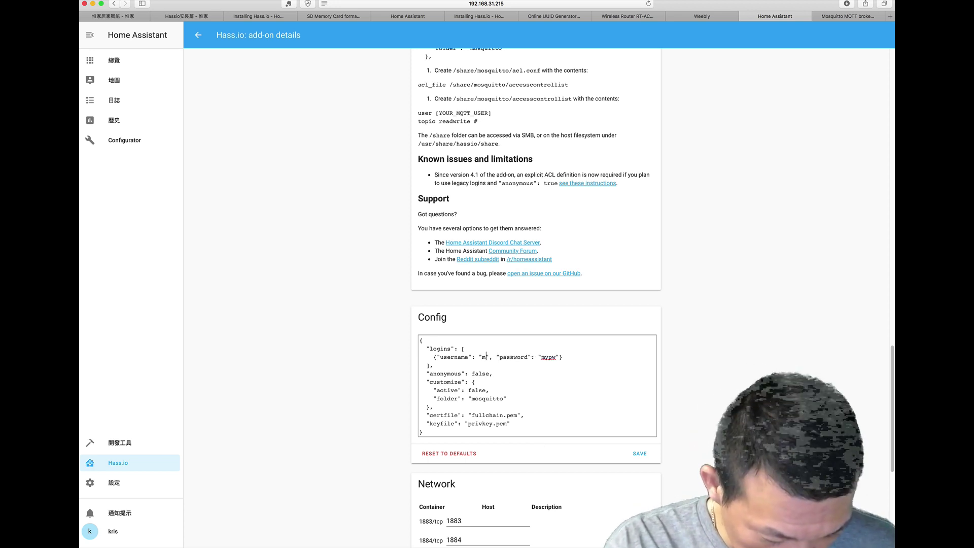
pyautogui.write('mqtt')
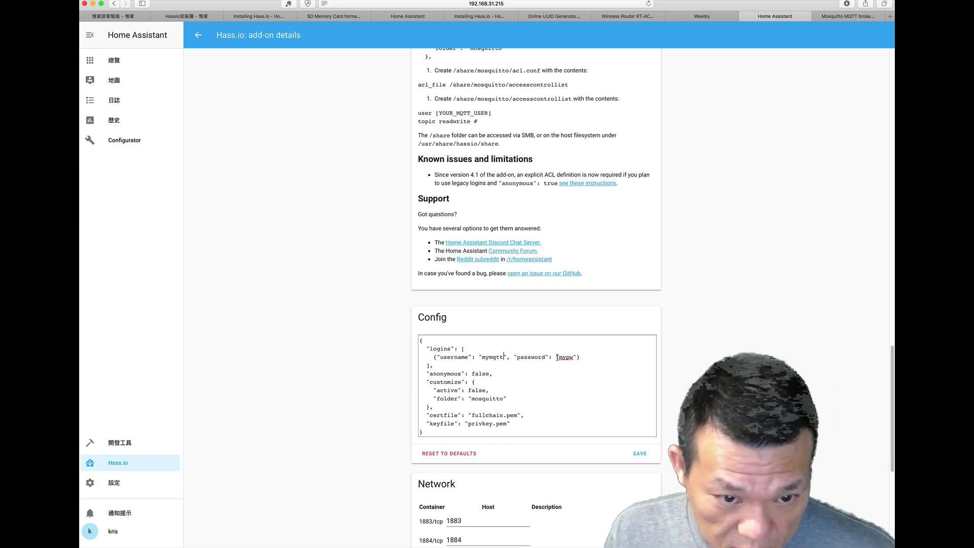
pyautogui.click(574, 357)
pyautogui.press('BackSpace')
pyautogui.press('BackSpace')
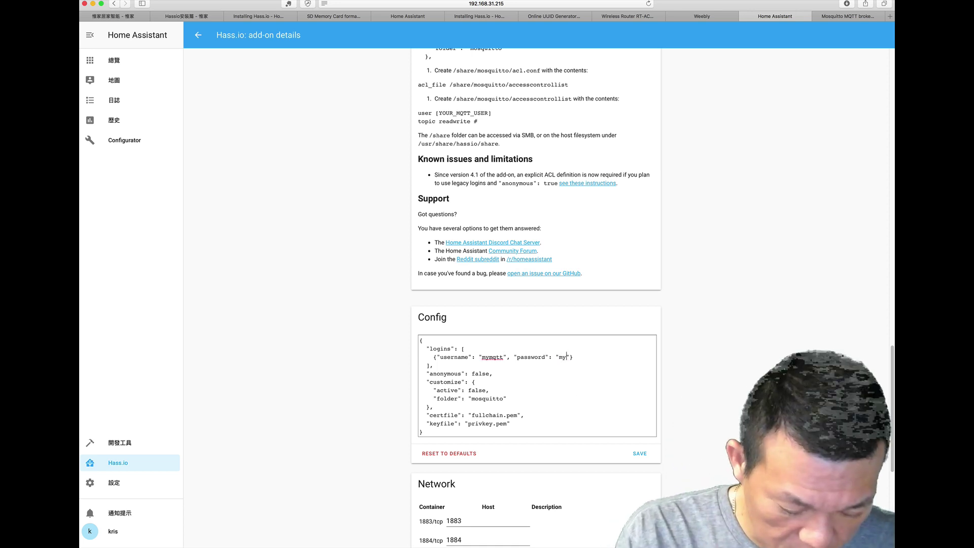
pyautogui.write('mqtt')
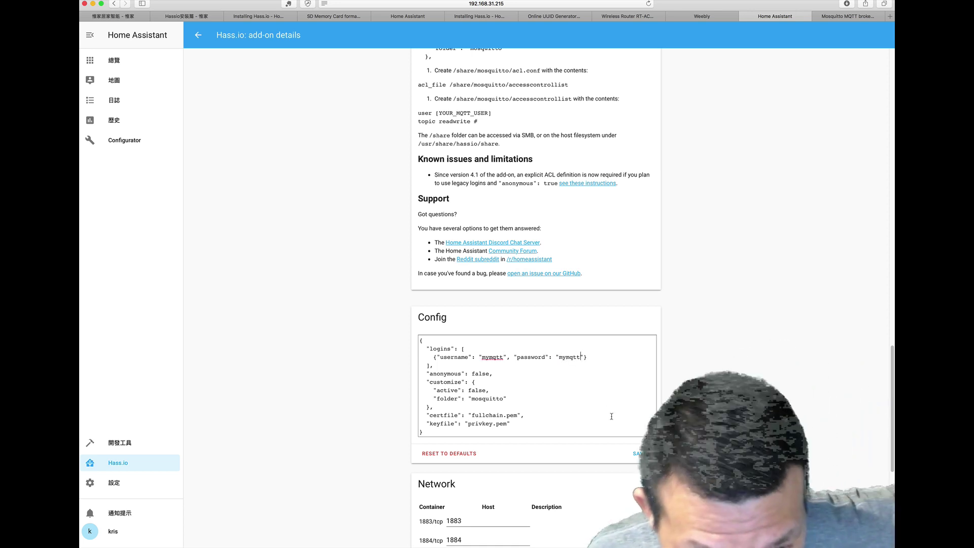
pyautogui.click(640, 453)
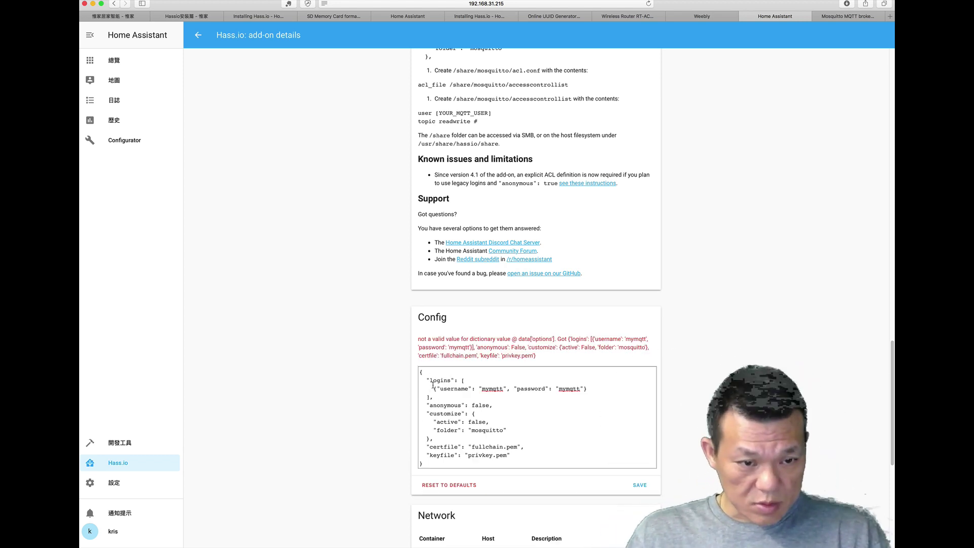
# Step: Copy the login entry, reset the config to defaults, paste it into "logins", and save
pyautogui.moveTo(433, 388); pyautogui.dragTo(526, 397)
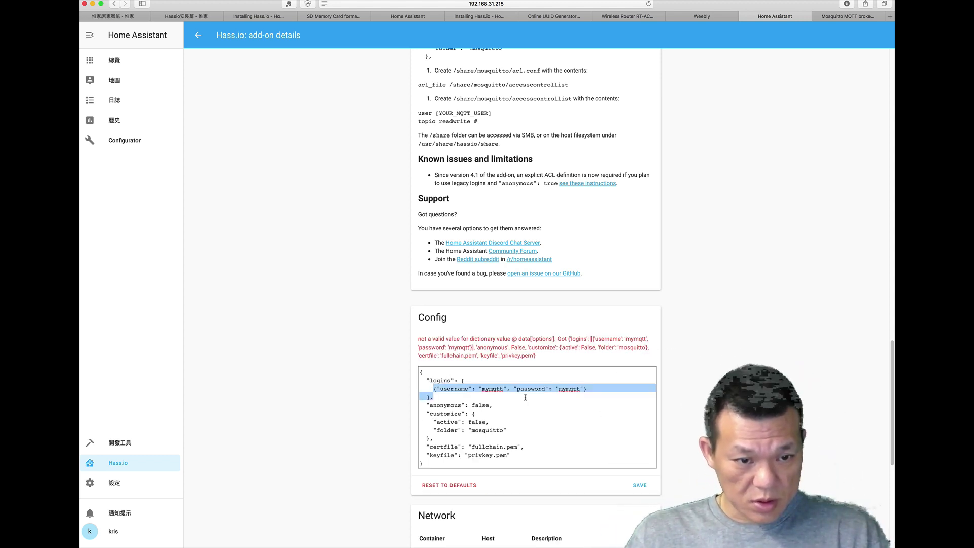
pyautogui.moveTo(597, 393); pyautogui.dragTo(594, 386)
pyautogui.press('super+c')
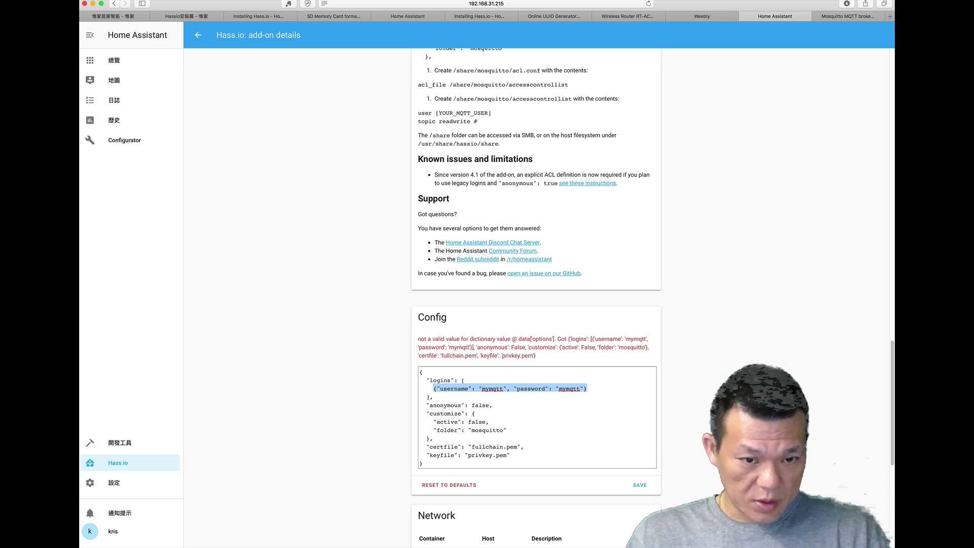
pyautogui.click(436, 487)
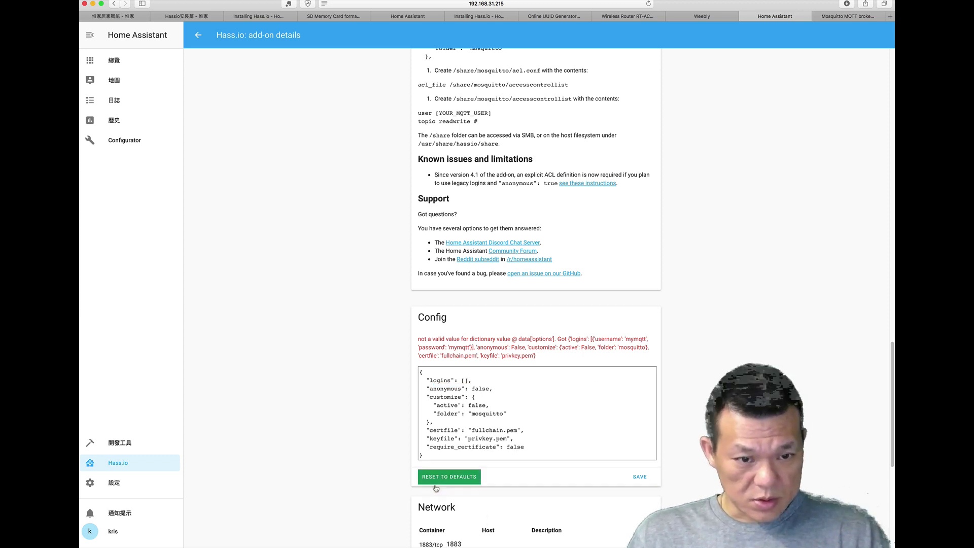
pyautogui.click(464, 380)
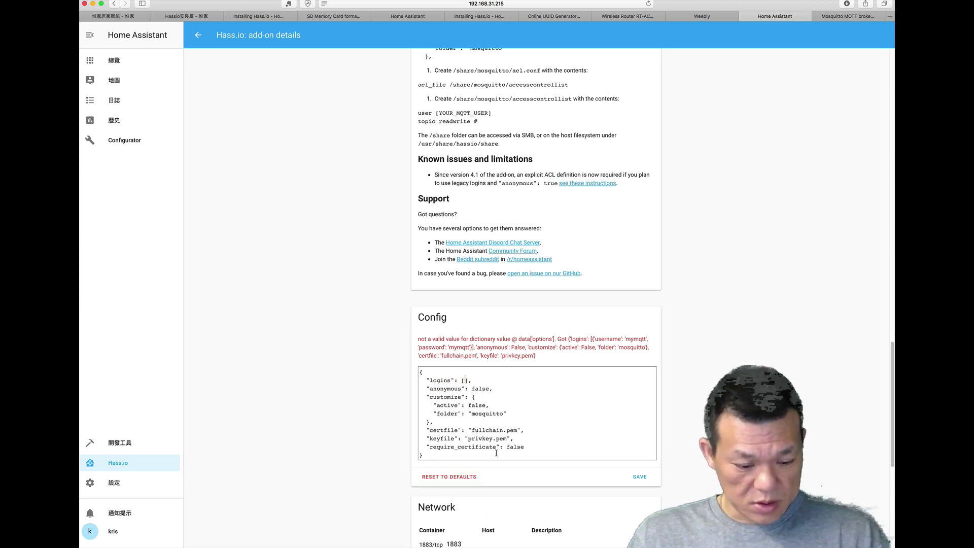
pyautogui.press('super+v')
pyautogui.click(637, 480)
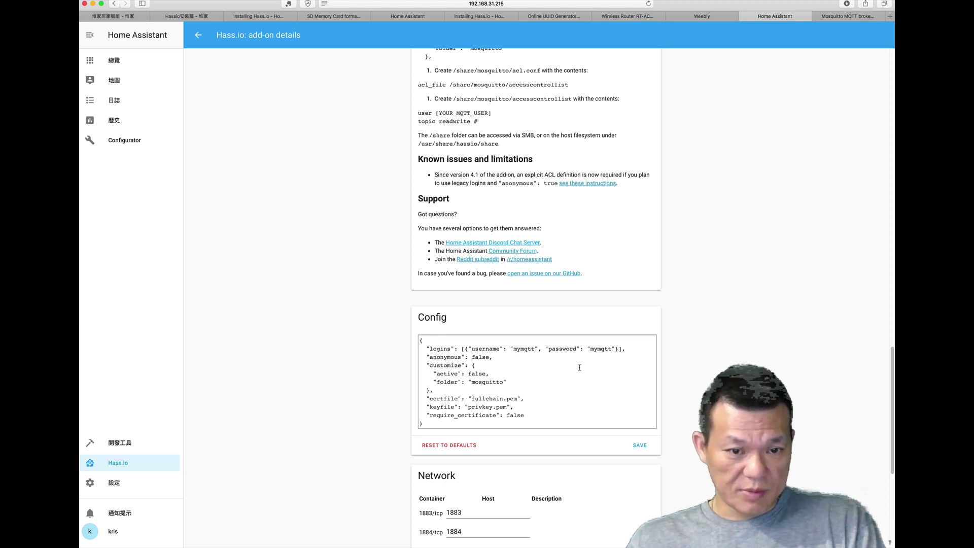
pyautogui.scroll(10, 655, 429)
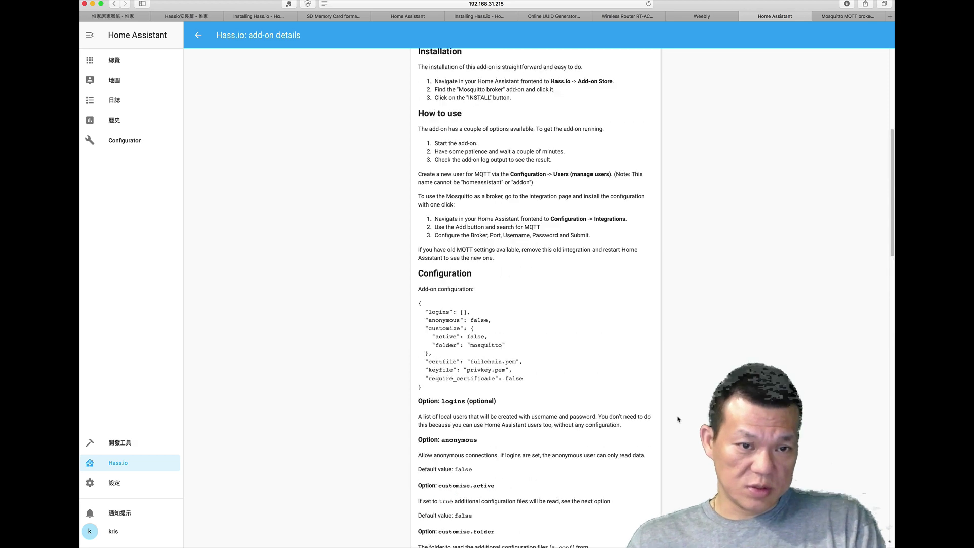
pyautogui.scroll(6, 678, 419)
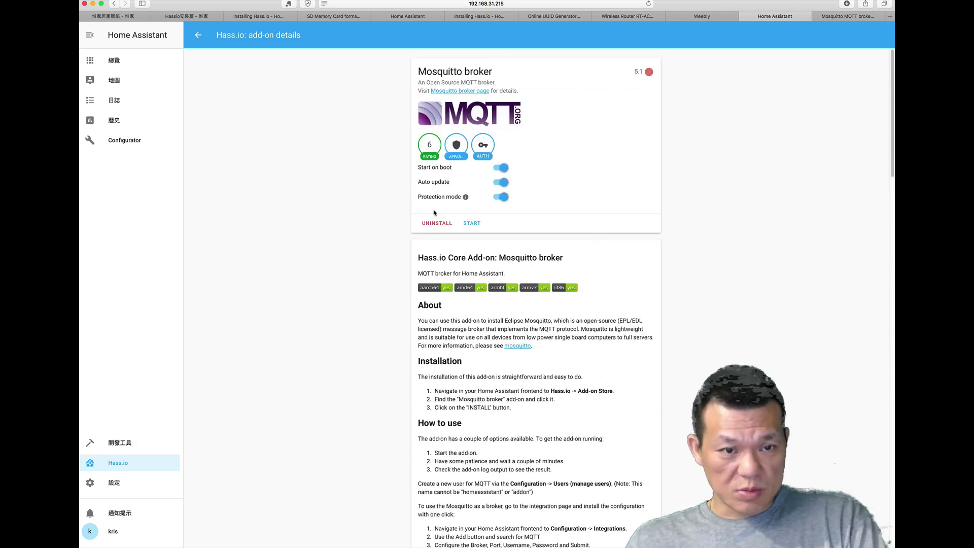
# Step: Start the Mosquitto broker add-on and refresh its log to confirm it listens on port 1883
pyautogui.click(472, 223)
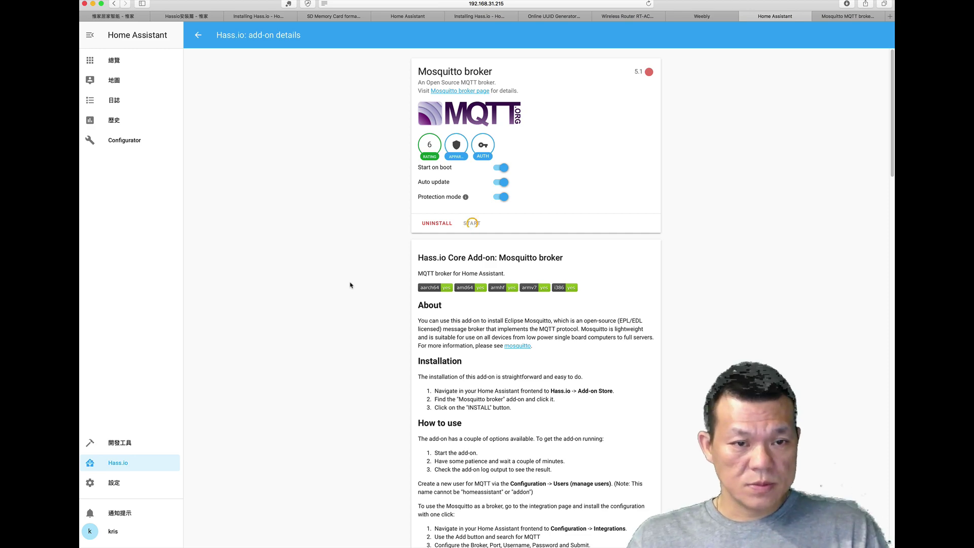
pyautogui.scroll(-15, 350, 283)
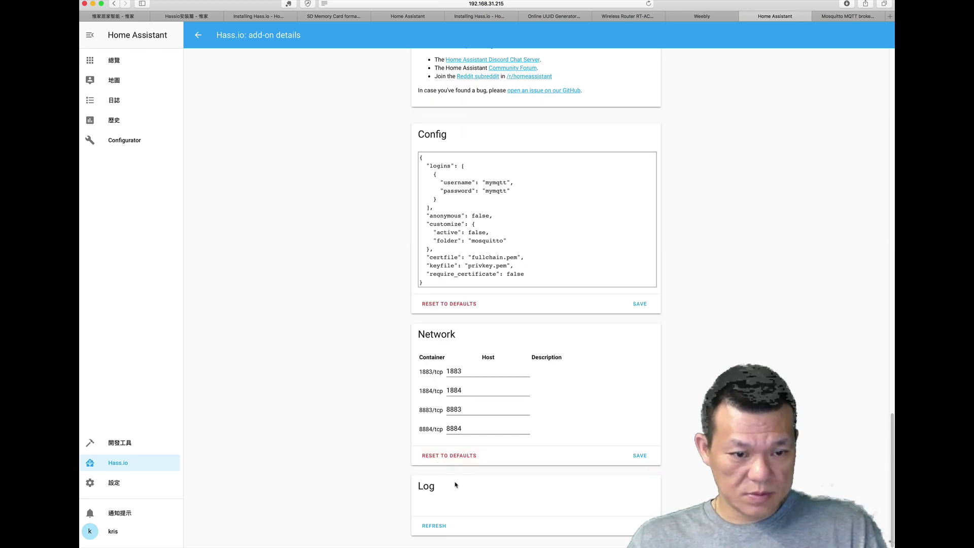
pyautogui.click(425, 525)
pyautogui.scroll(-3, 373, 489)
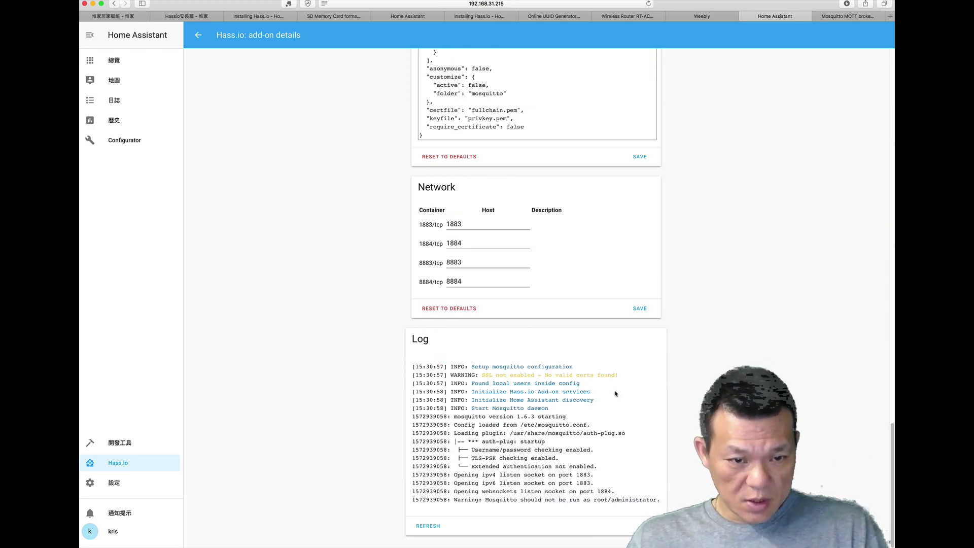
pyautogui.moveTo(414, 408); pyautogui.dragTo(563, 409)
pyautogui.click(444, 362)
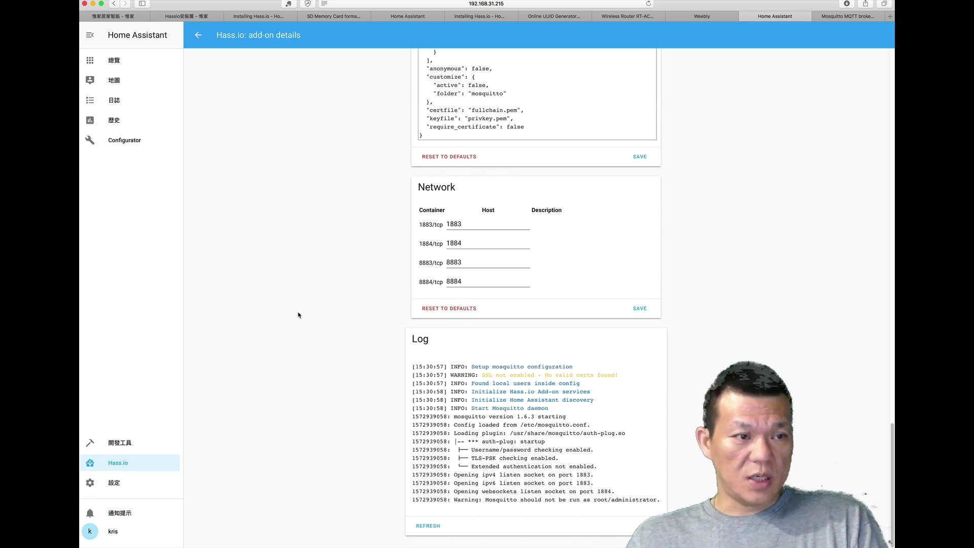
pyautogui.scroll(15, 304, 325)
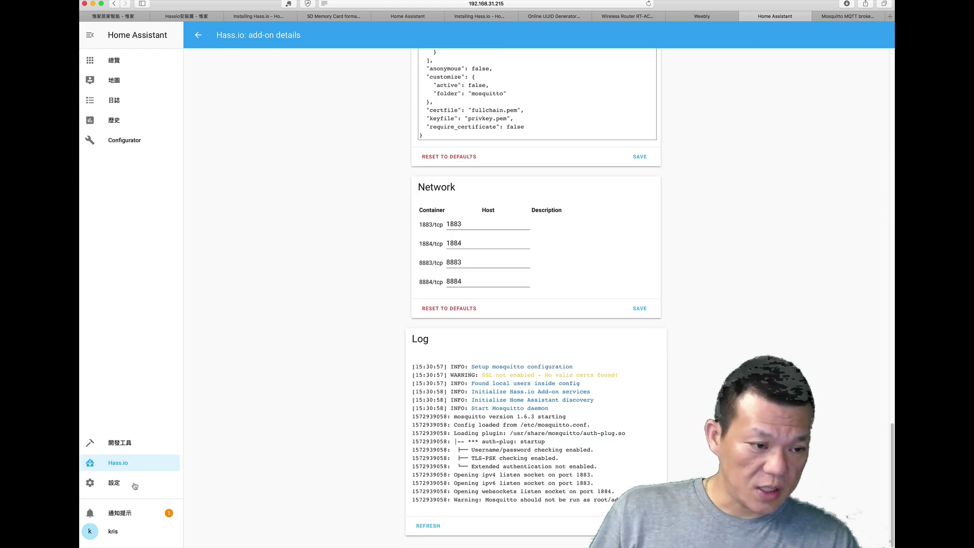
# Step: From Settings > Integrations, begin adding a new integration and choose MQTT via the search 'mq'
pyautogui.click(111, 486)
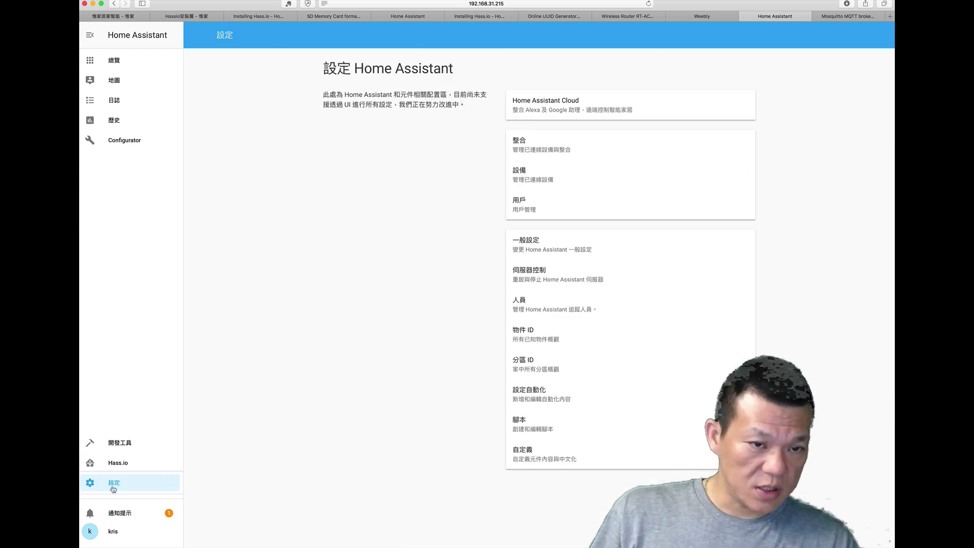
pyautogui.click(554, 154)
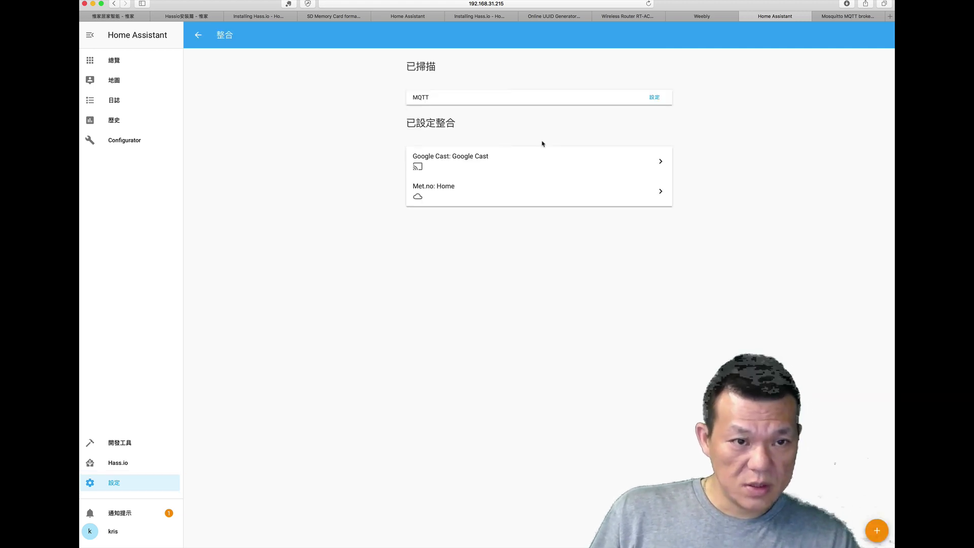
pyautogui.click(874, 533)
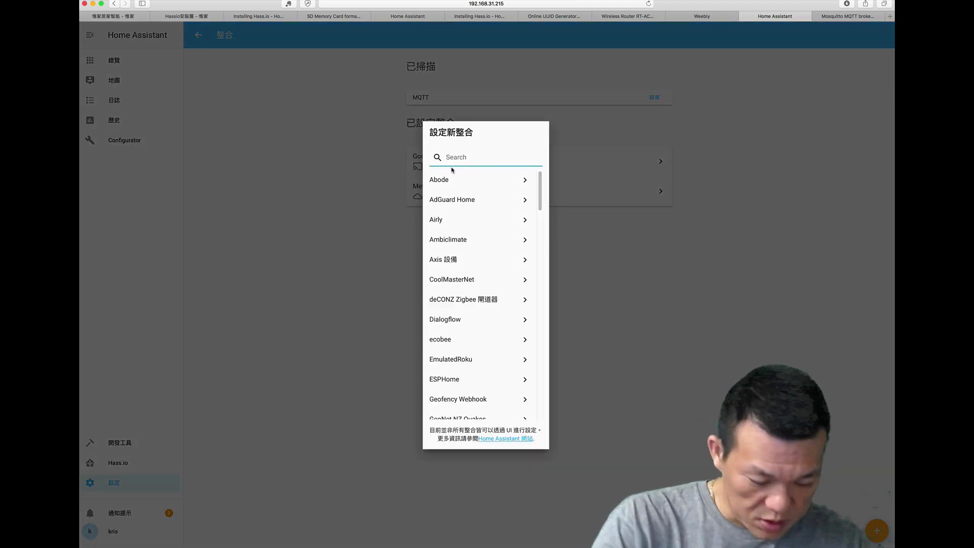
pyautogui.write('mq')
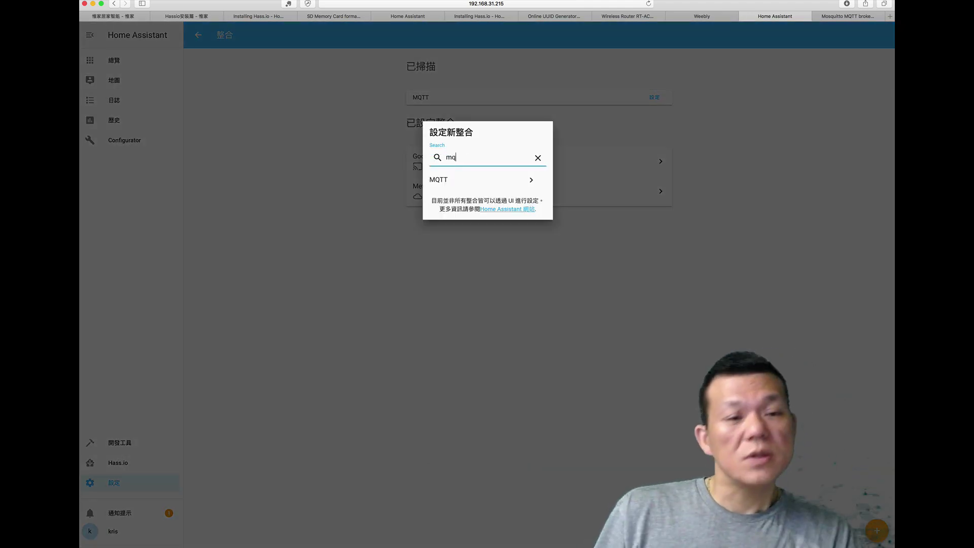
pyautogui.click(460, 180)
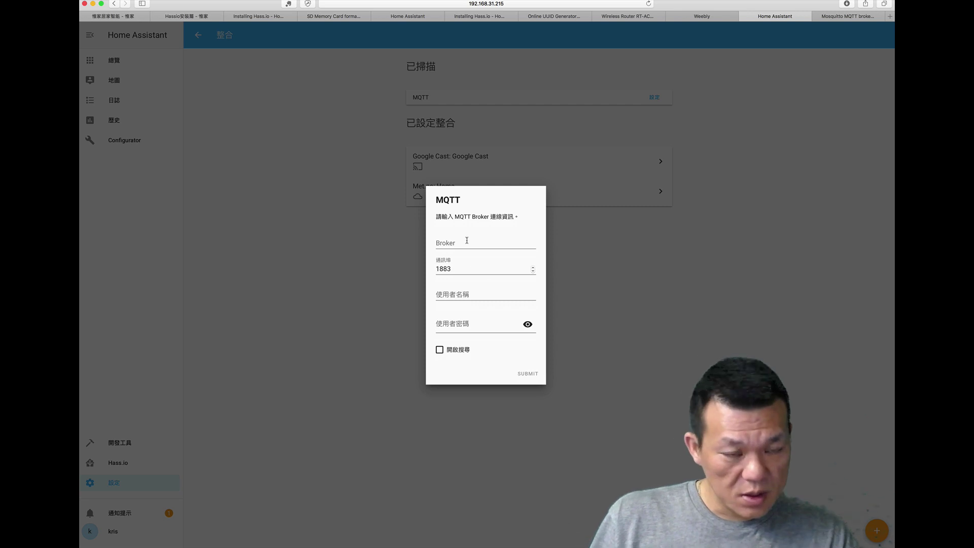
# Step: Enter broker 127.0.0.1 with the broker's username and password, enable discovery, and submit
pyautogui.click(468, 243)
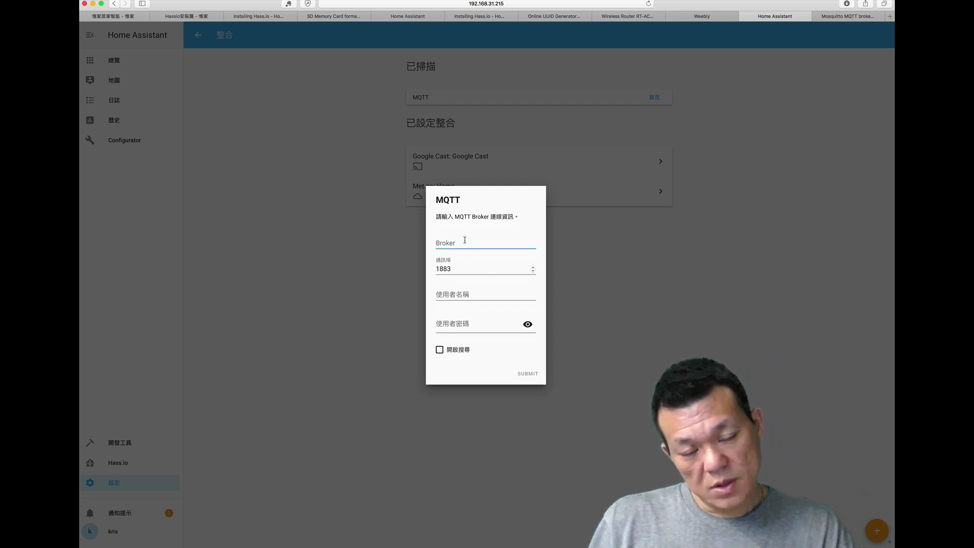
pyautogui.write('127.0.0.1')
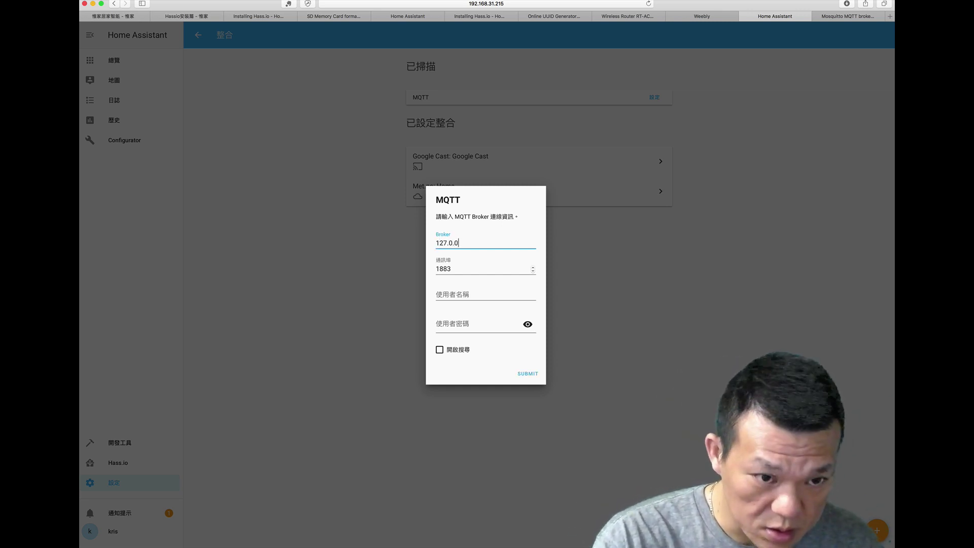
pyautogui.click(472, 292)
pyautogui.write('my')
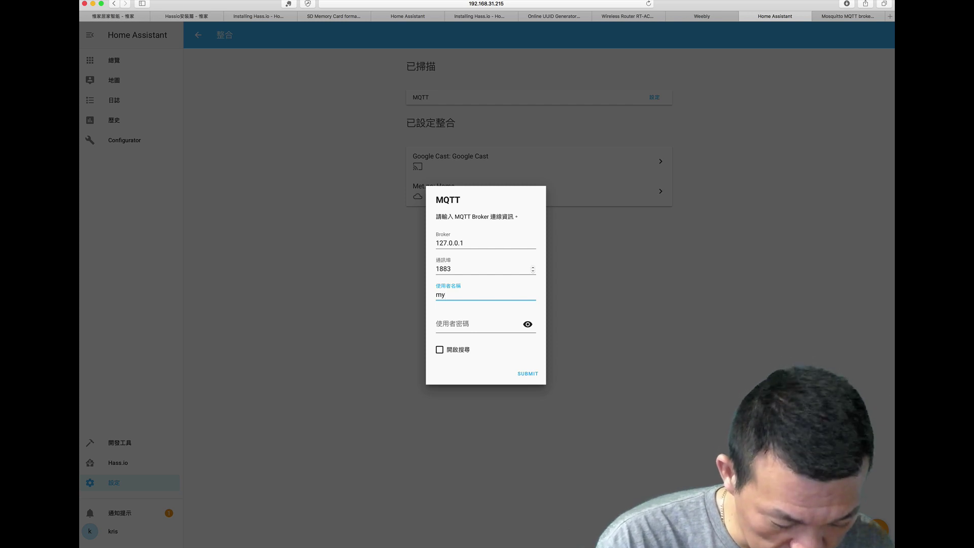
pyautogui.write('mqtt')
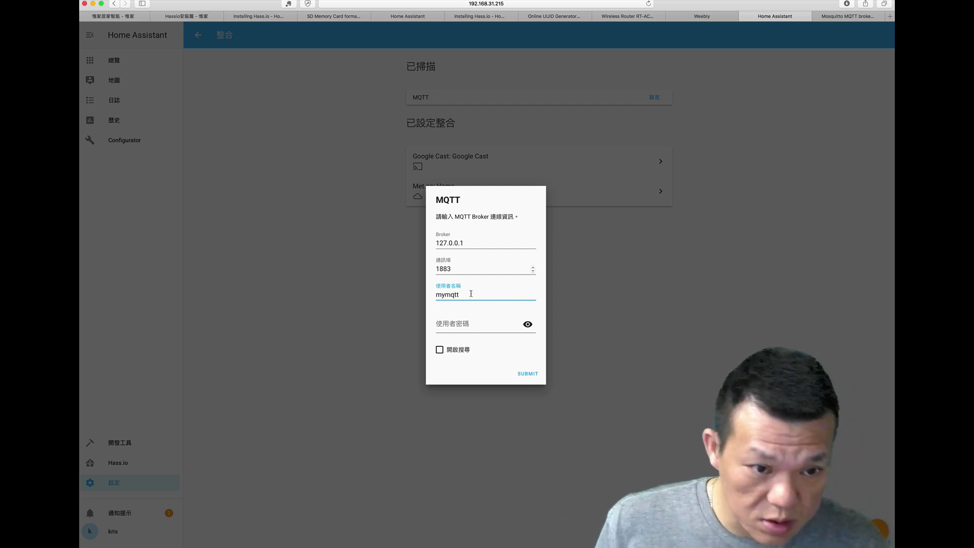
pyautogui.click(460, 319)
pyautogui.write('my')
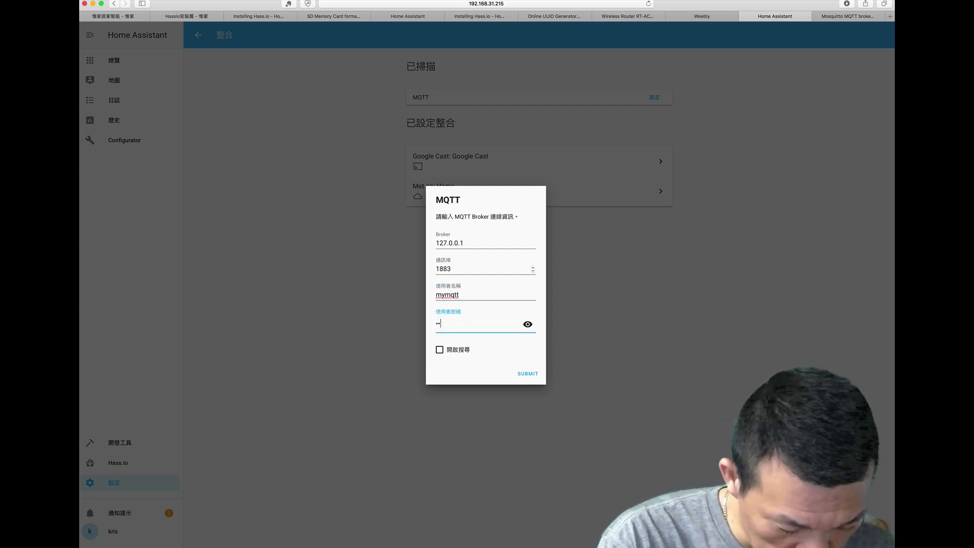
pyautogui.write('mqtt')
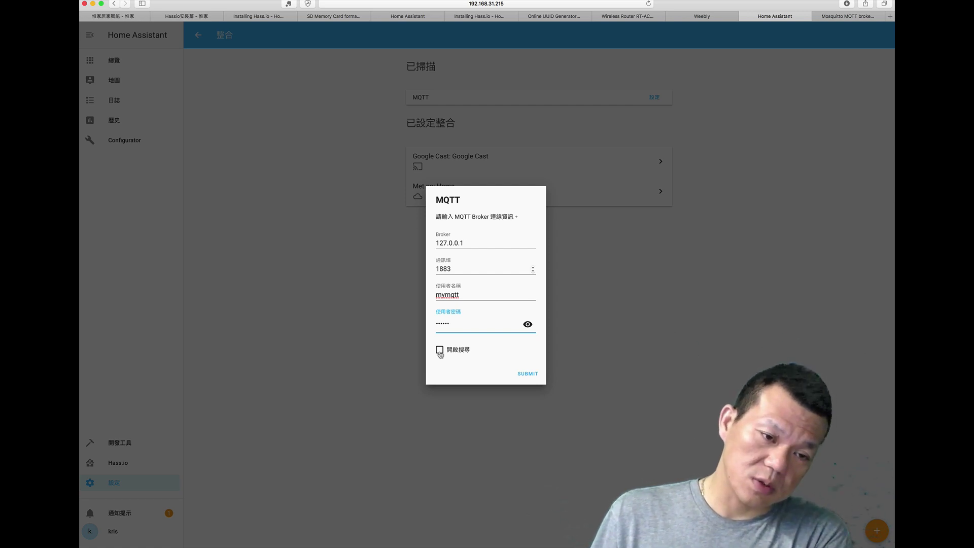
pyautogui.click(440, 350)
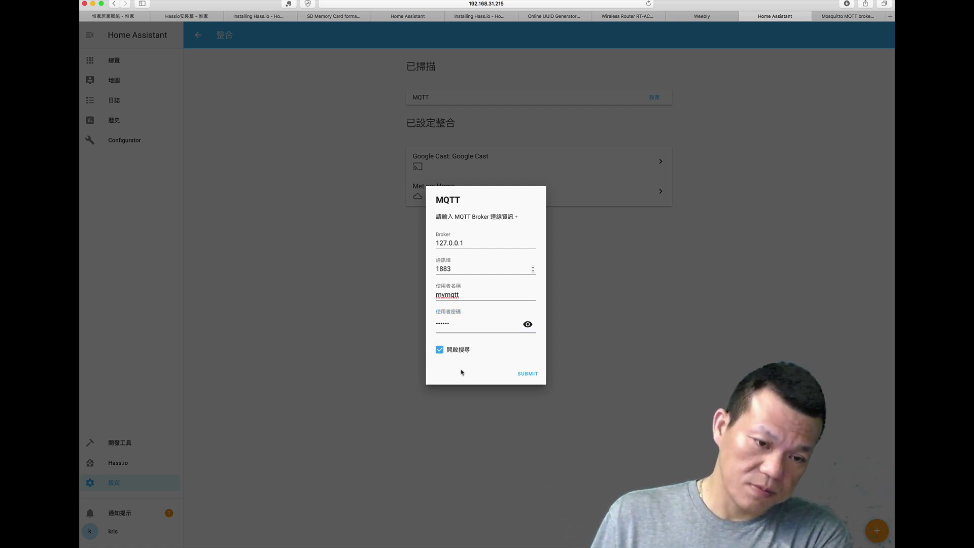
pyautogui.click(529, 375)
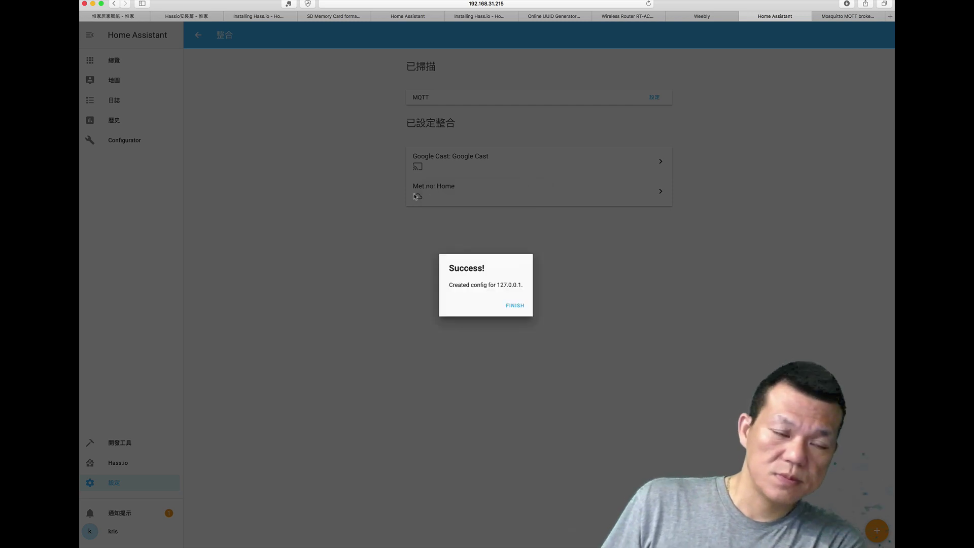
pyautogui.click(518, 307)
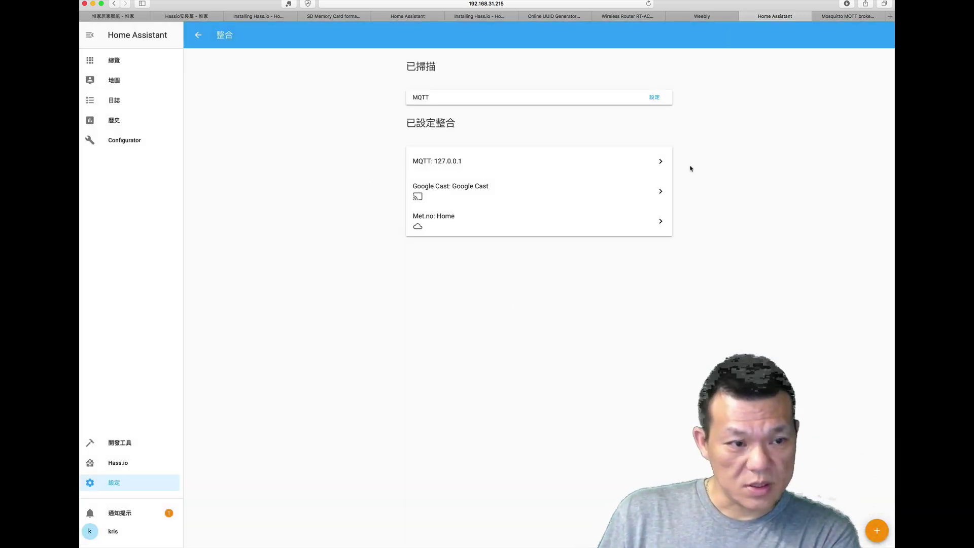
# Step: Bring up the MQTT page of the developer tools (開發工具) for publishing and listening
pyautogui.click(122, 446)
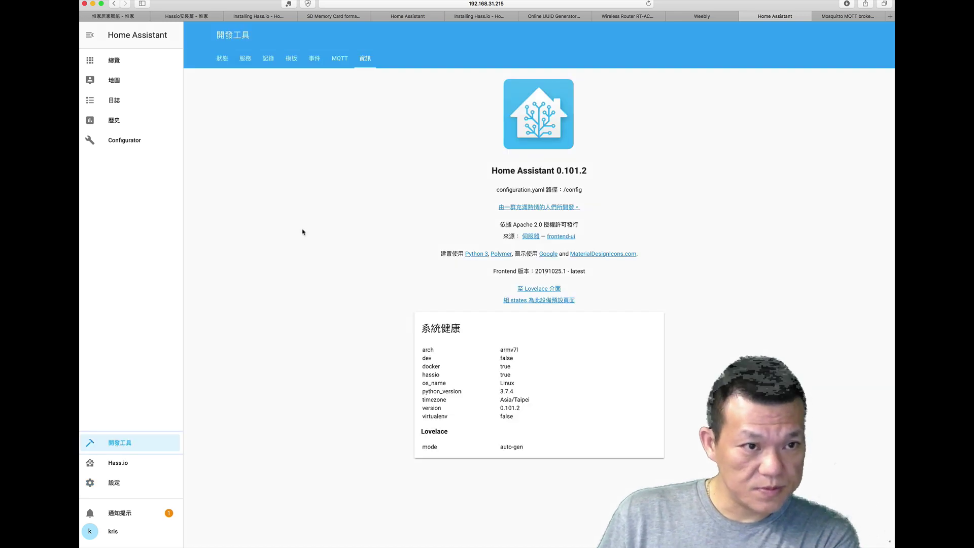
pyautogui.click(334, 60)
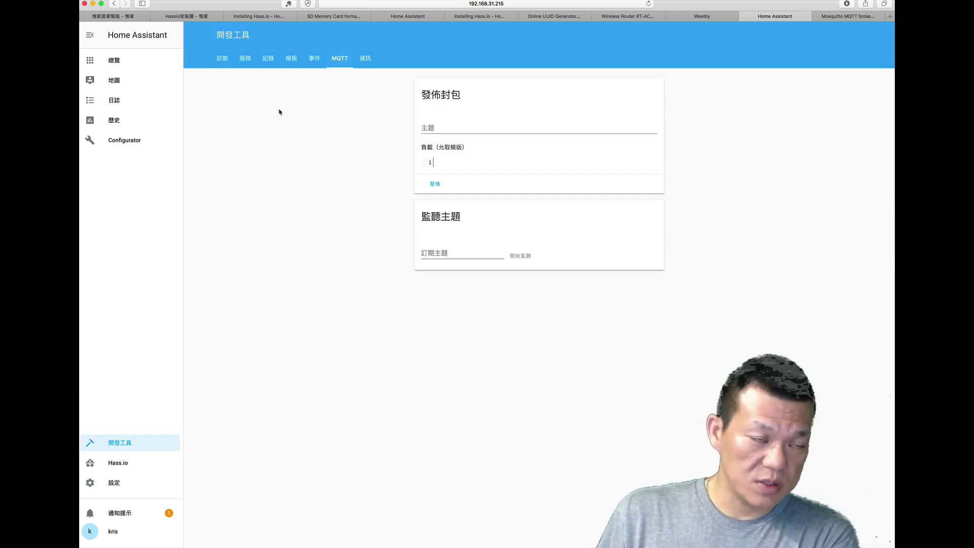
pyautogui.click(113, 61)
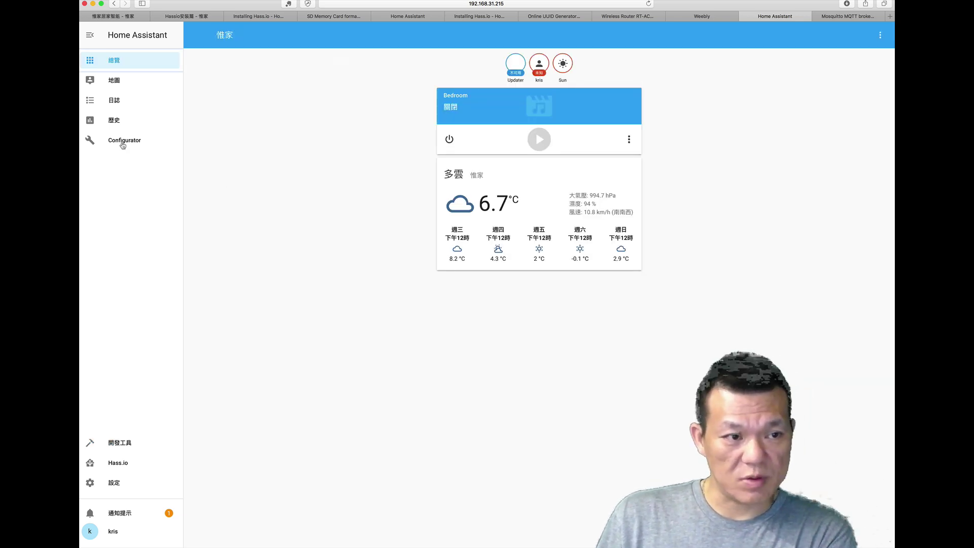
pyautogui.click(124, 446)
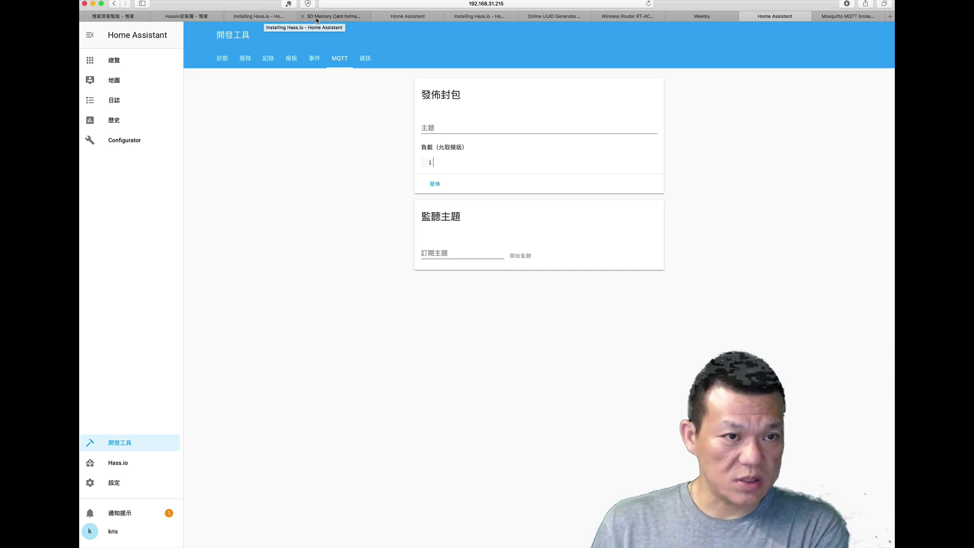
# Step: Show the bedroom view of the other instance's 惟家 dashboard with its lights and switches
pyautogui.click(415, 18)
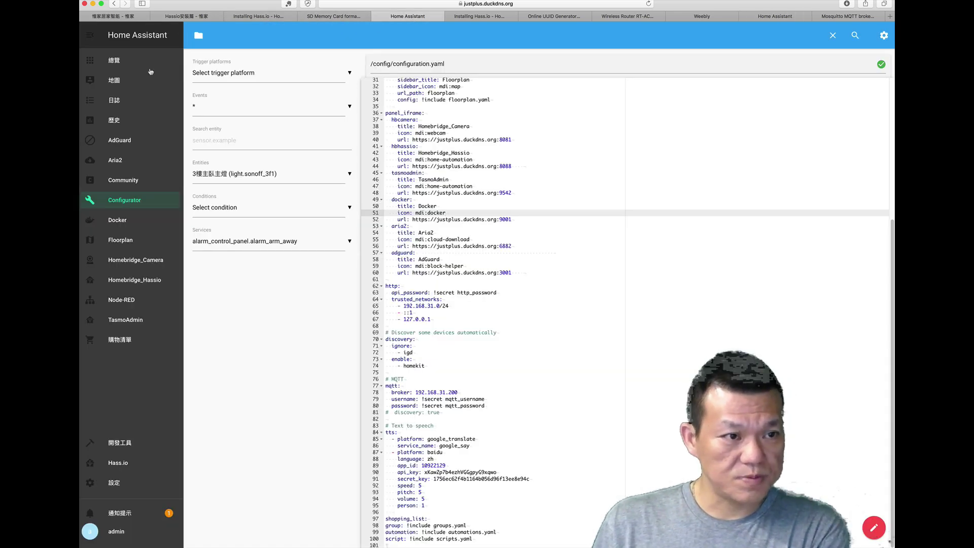
pyautogui.click(122, 61)
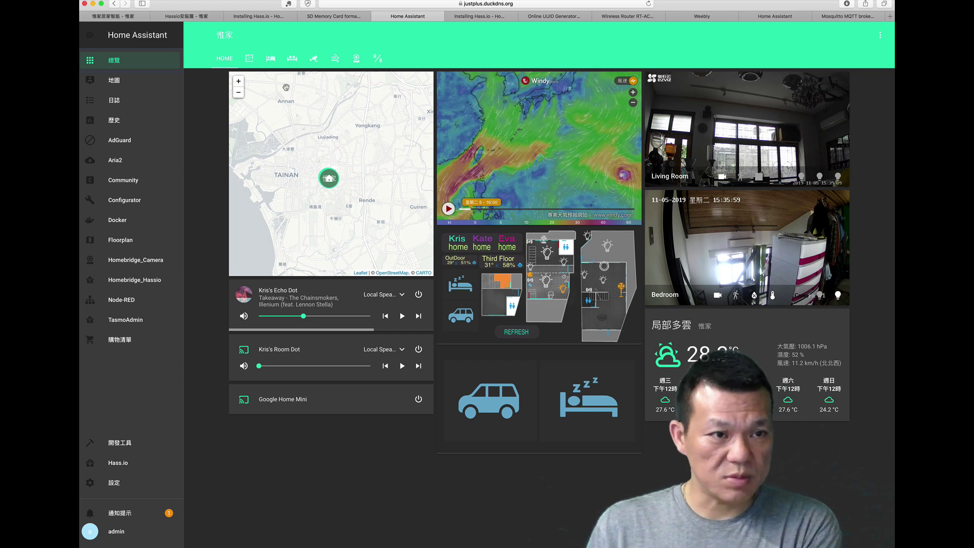
pyautogui.click(272, 60)
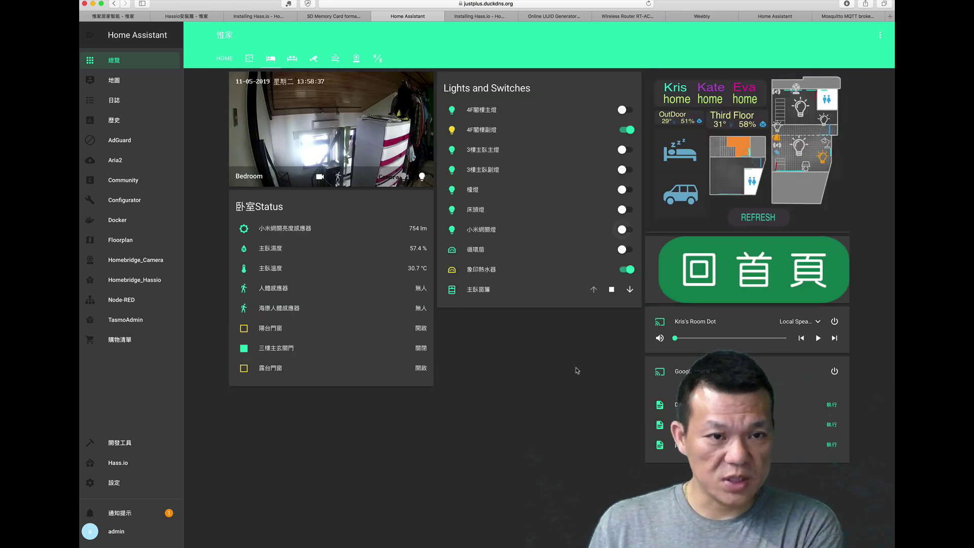